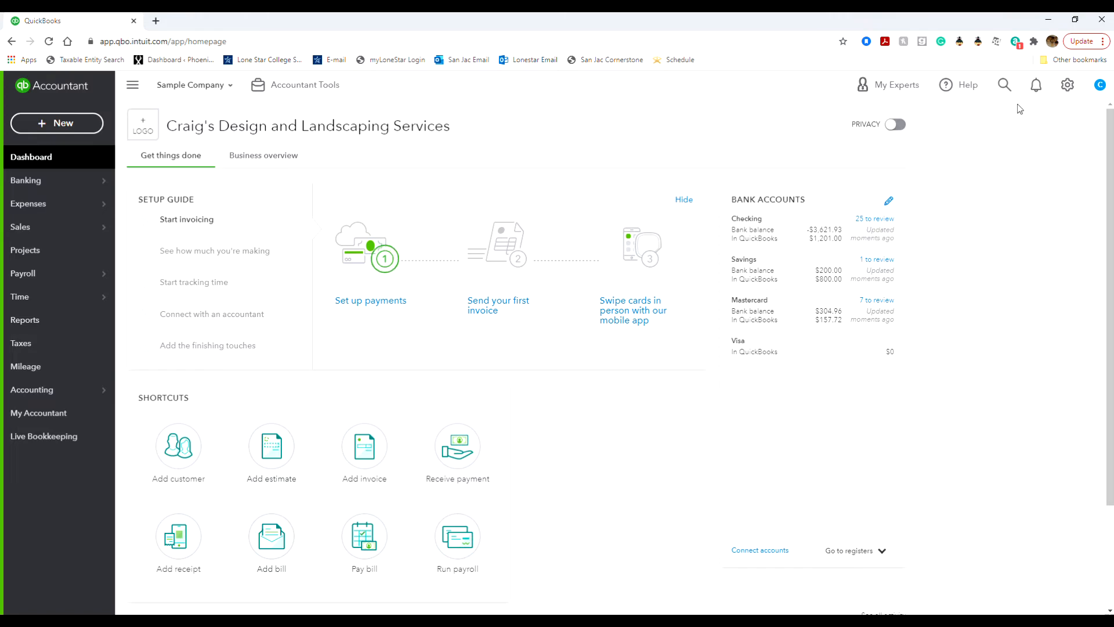
Step: Show the full Chart of Accounts list from the gear menu and scroll through the account balances
{"action": "left_click", "coordinate": [1067, 85]}
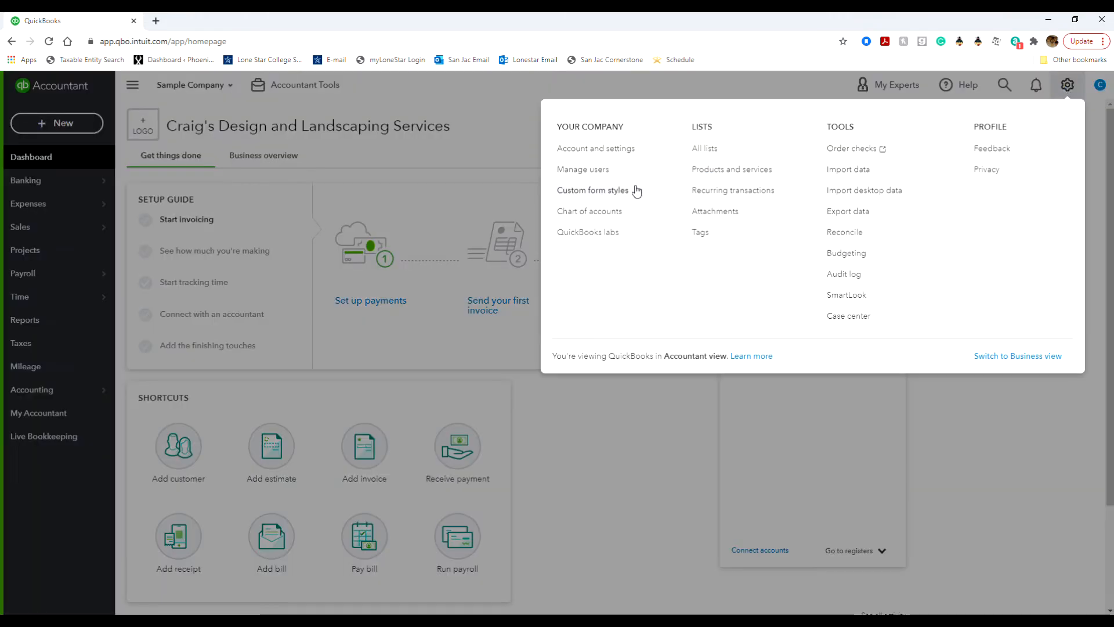
{"action": "left_click", "coordinate": [612, 212]}
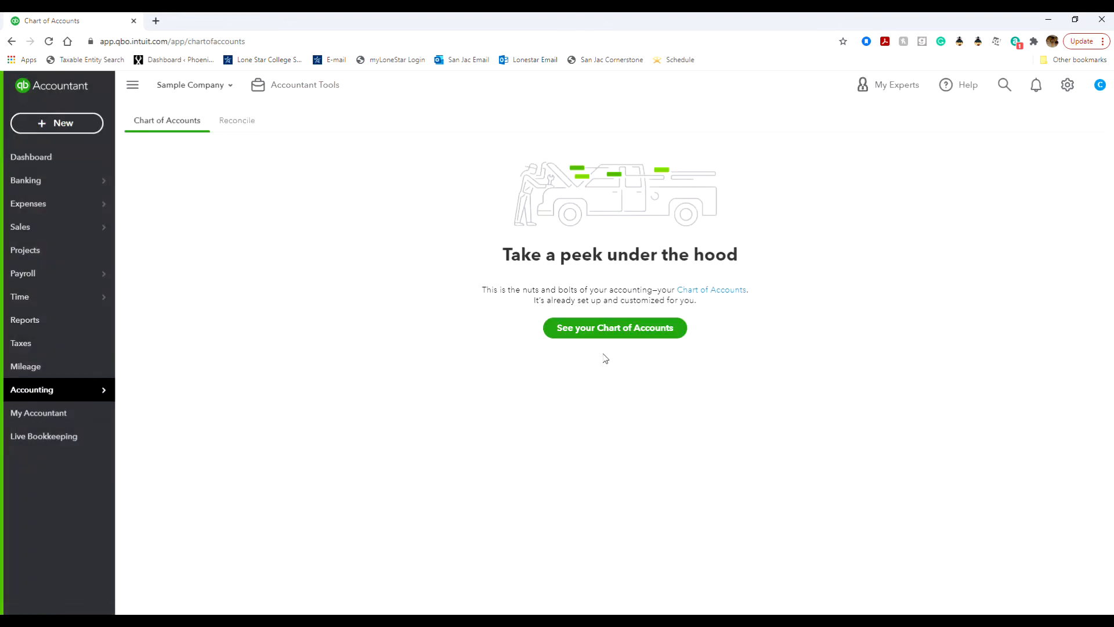
{"action": "left_click", "coordinate": [613, 333]}
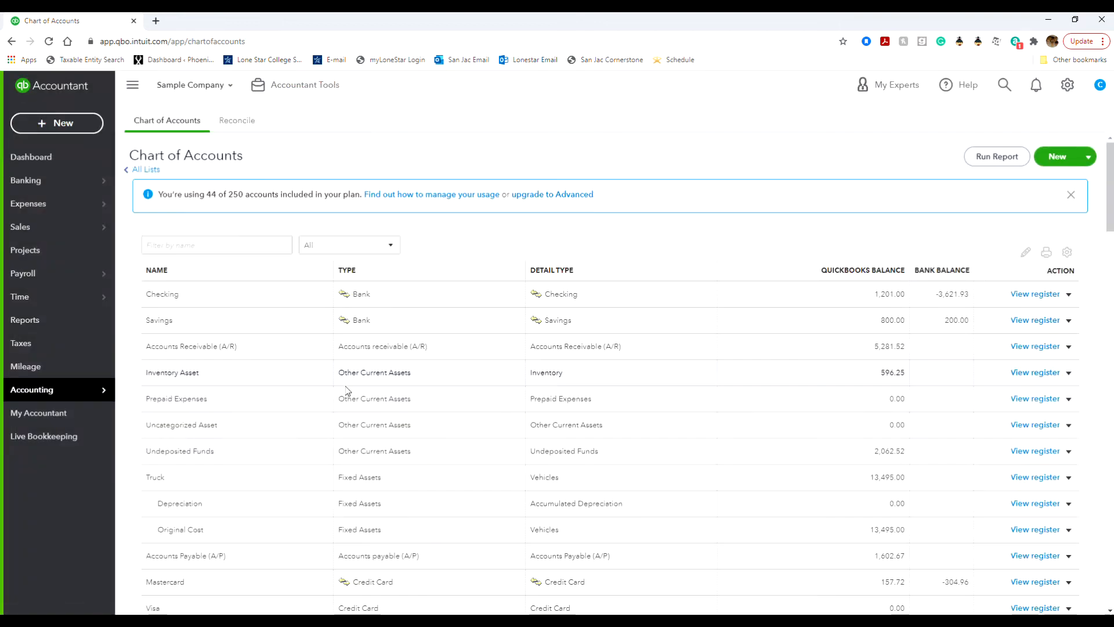
{"action": "scroll", "coordinate": [441, 333], "scroll_direction": "down", "scroll_amount": 5}
{"action": "scroll", "coordinate": [441, 335], "scroll_direction": "down", "scroll_amount": 3}
{"action": "scroll", "coordinate": [441, 335], "scroll_direction": "up", "scroll_amount": 8}
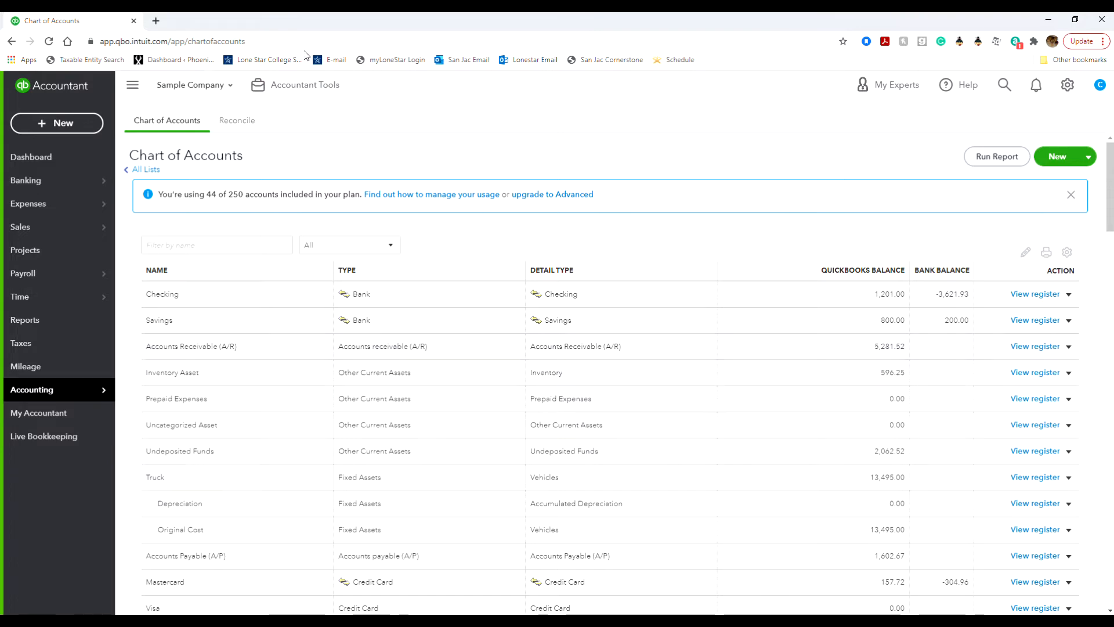
Step: In a new tab, try loading qbo.intuit.com/app/purgecompany, then dismiss the refusal alert
{"action": "left_click", "coordinate": [155, 20]}
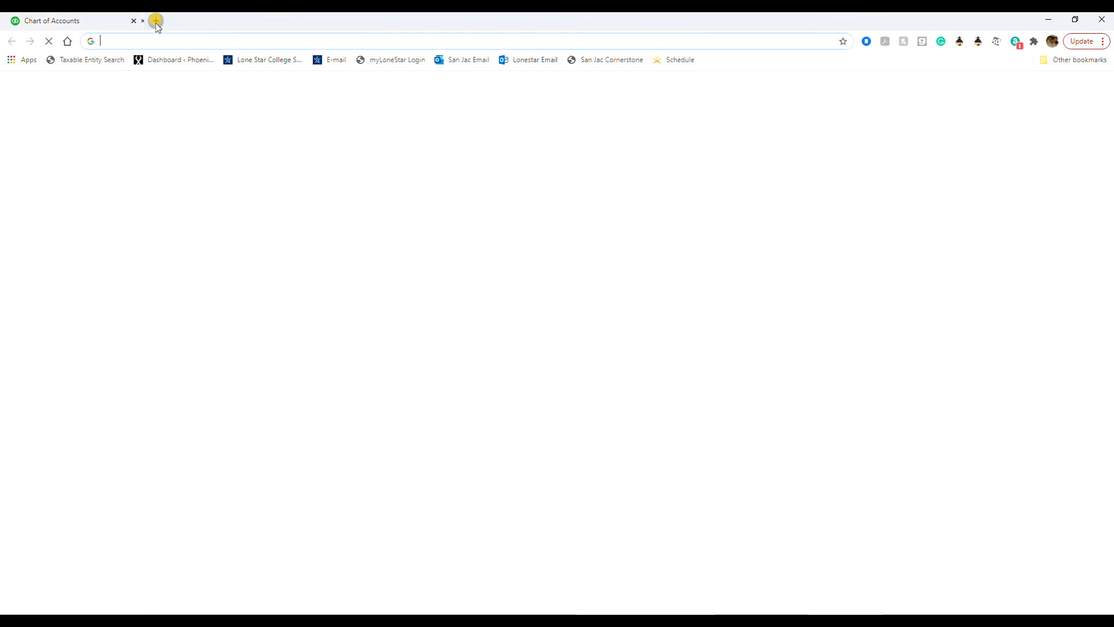
{"action": "left_click", "coordinate": [231, 41]}
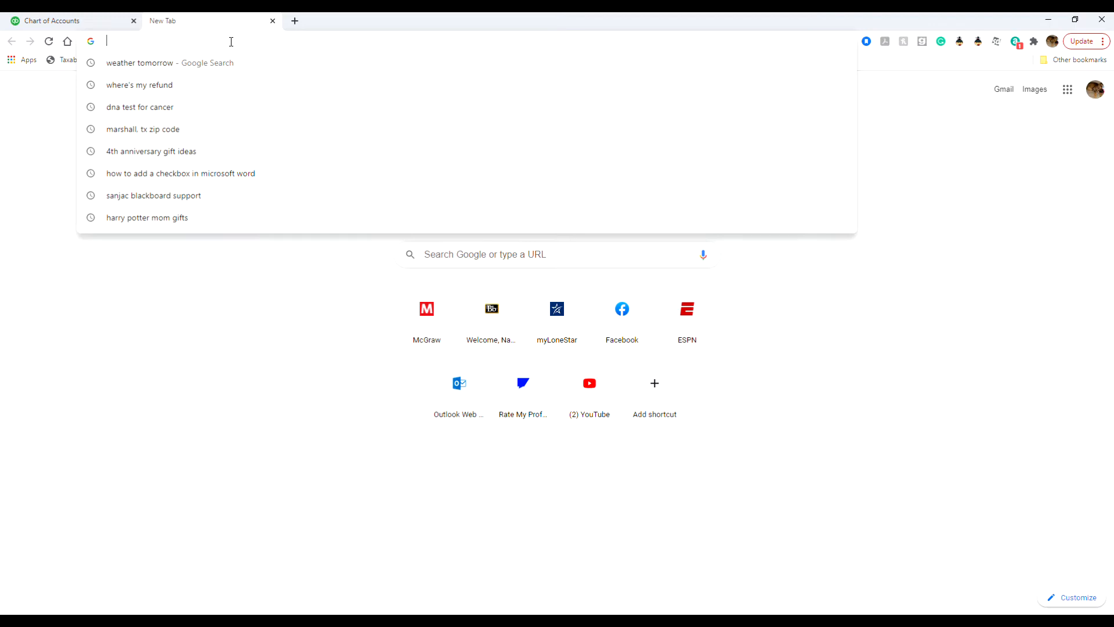
{"action": "type", "text": "q"}
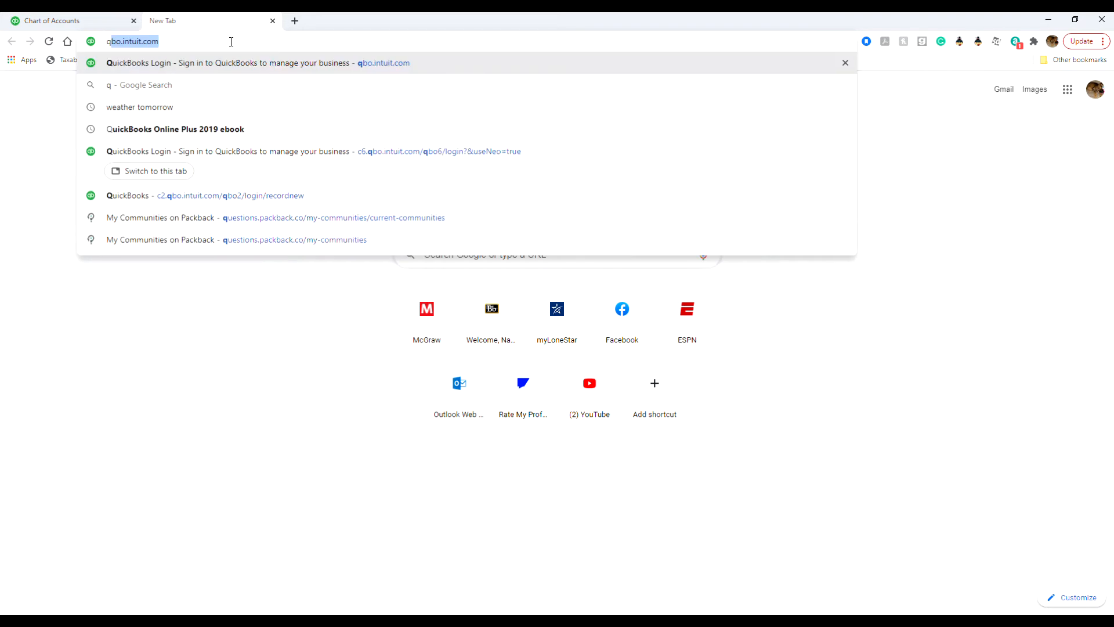
{"action": "type", "text": "bo.intuit.com/app/"}
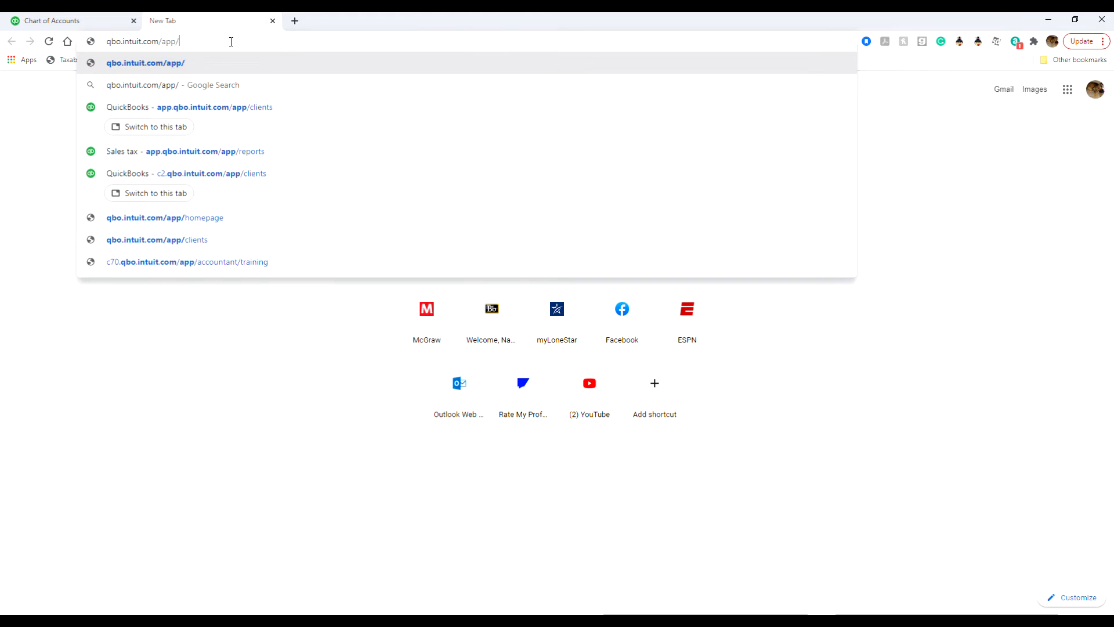
{"action": "type", "text": "purgecompany"}
{"action": "key", "text": "Return"}
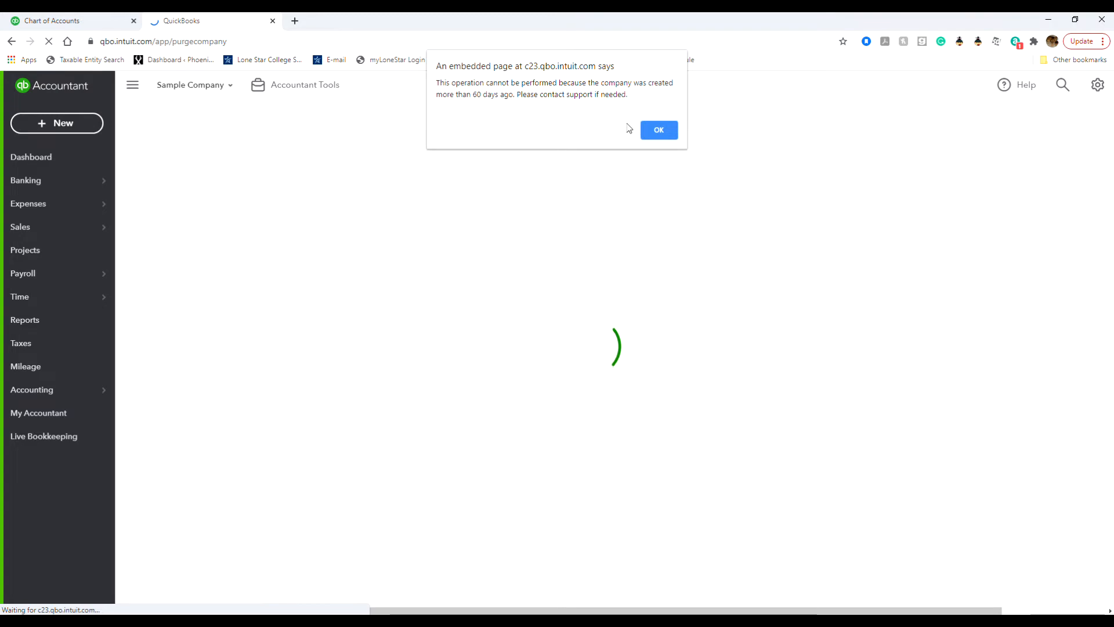
{"action": "left_click", "coordinate": [659, 131]}
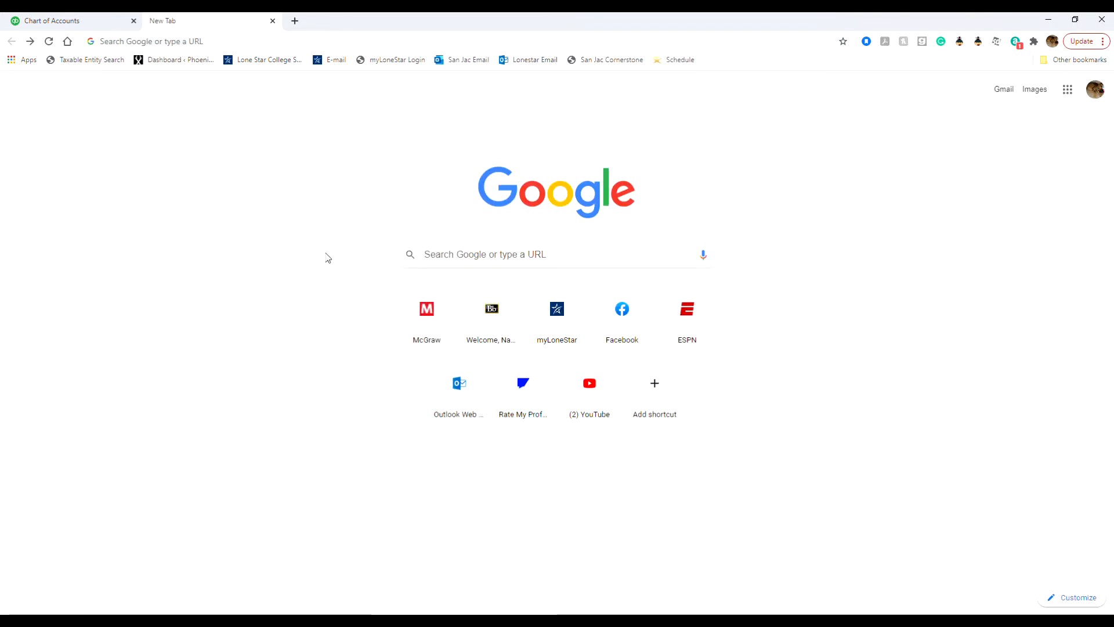
Step: Switch back to the Chrome tab showing the Chart of Accounts
{"action": "left_click", "coordinate": [96, 22]}
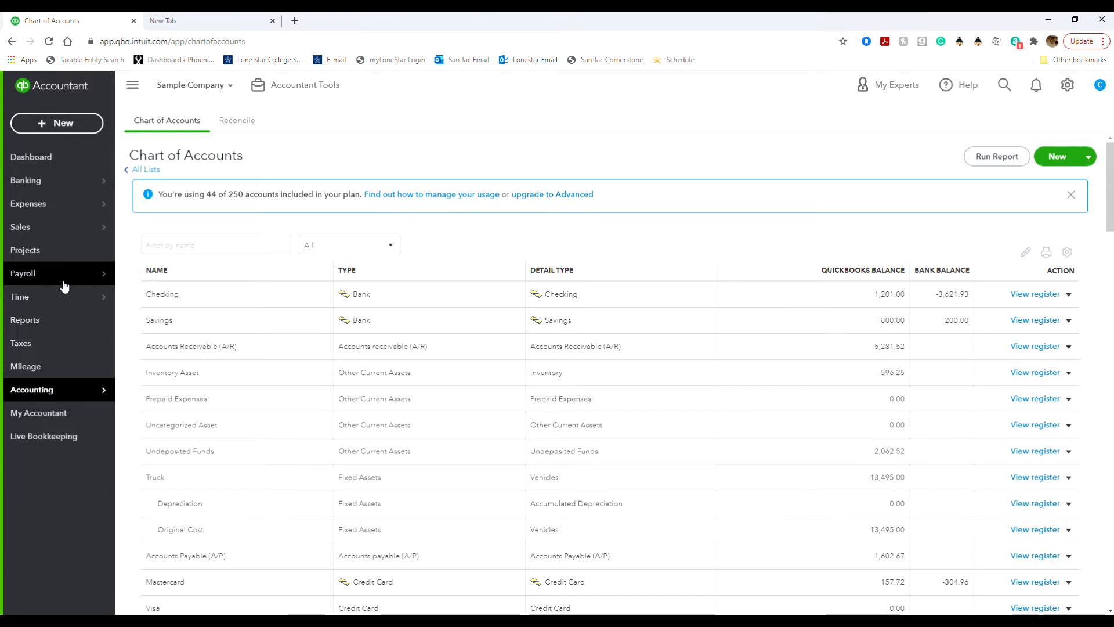
Step: Go to the Dashboard, then open Account and settings from the gear menu
{"action": "left_click", "coordinate": [51, 156]}
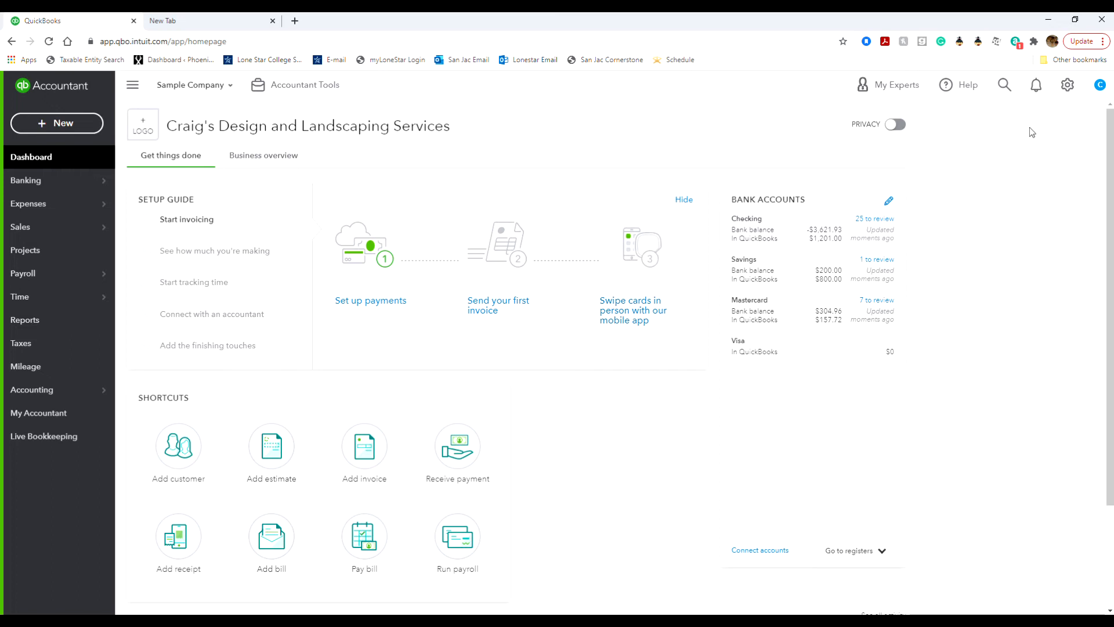
{"action": "left_click", "coordinate": [1066, 94]}
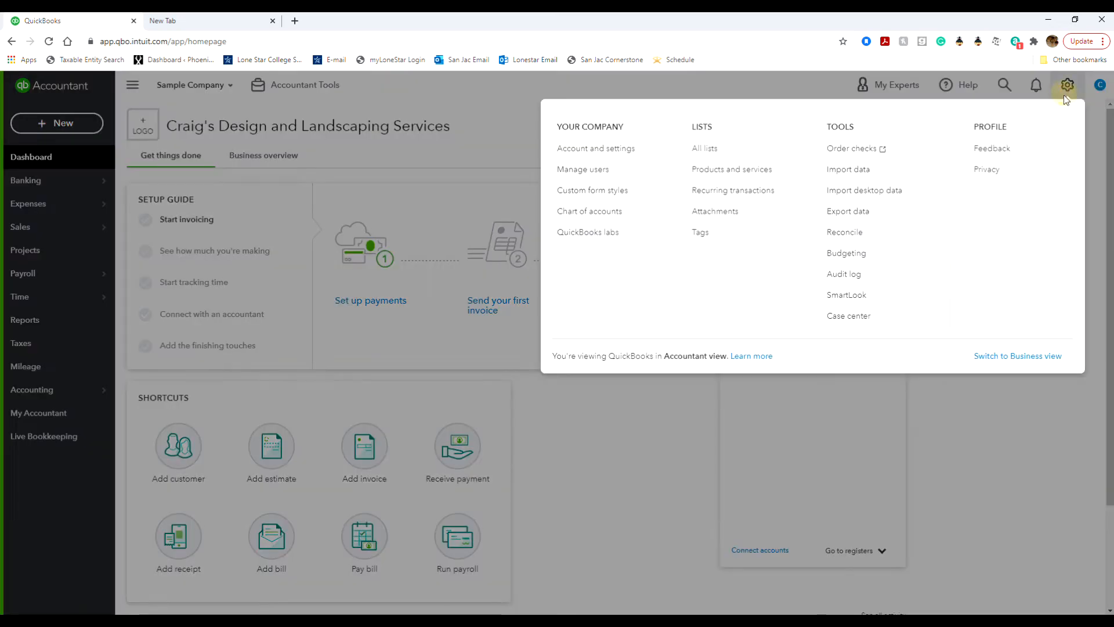
{"action": "left_click", "coordinate": [616, 142]}
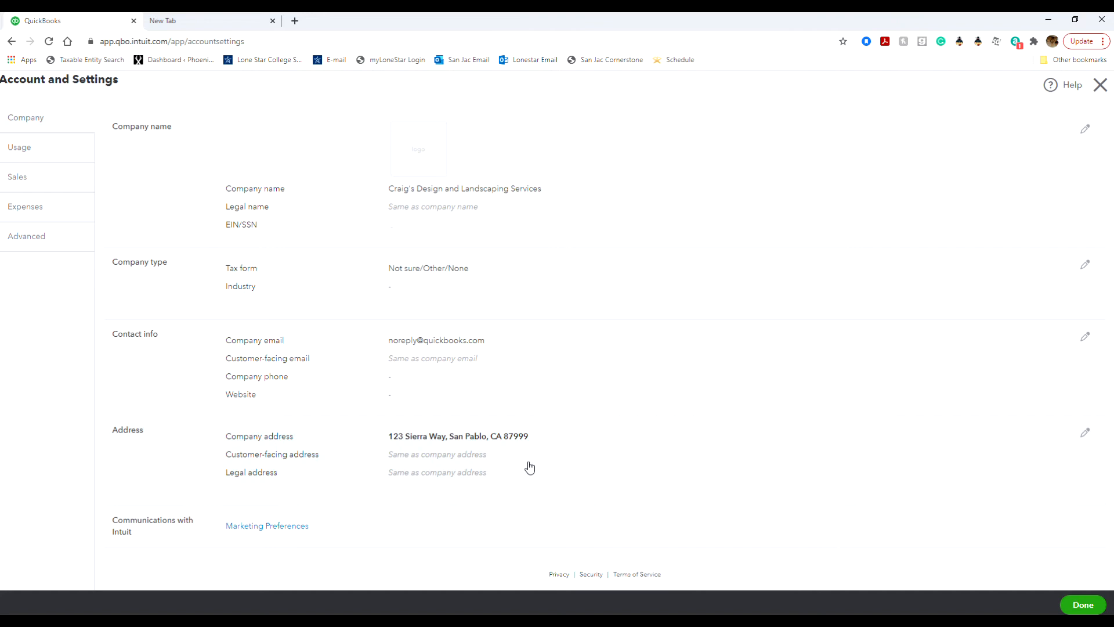
Step: Edit the Company name field to the owner's name followed by 's Beach Barkers
{"action": "left_click", "coordinate": [1085, 130]}
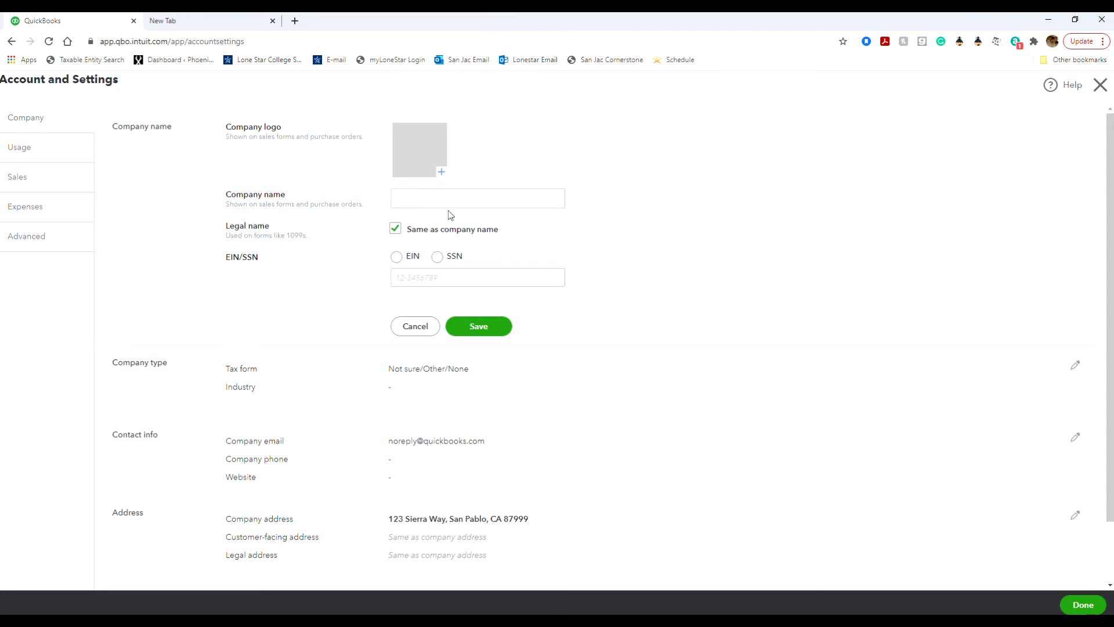
{"action": "left_click", "coordinate": [479, 194]}
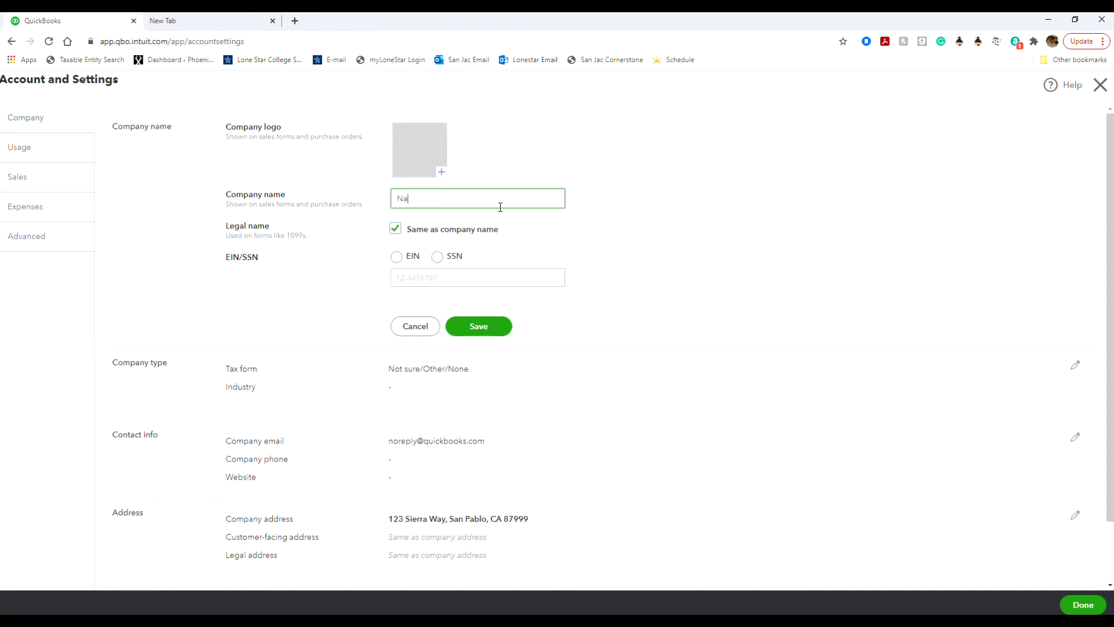
{"action": "type", "text": "'s Beach Barkers"}
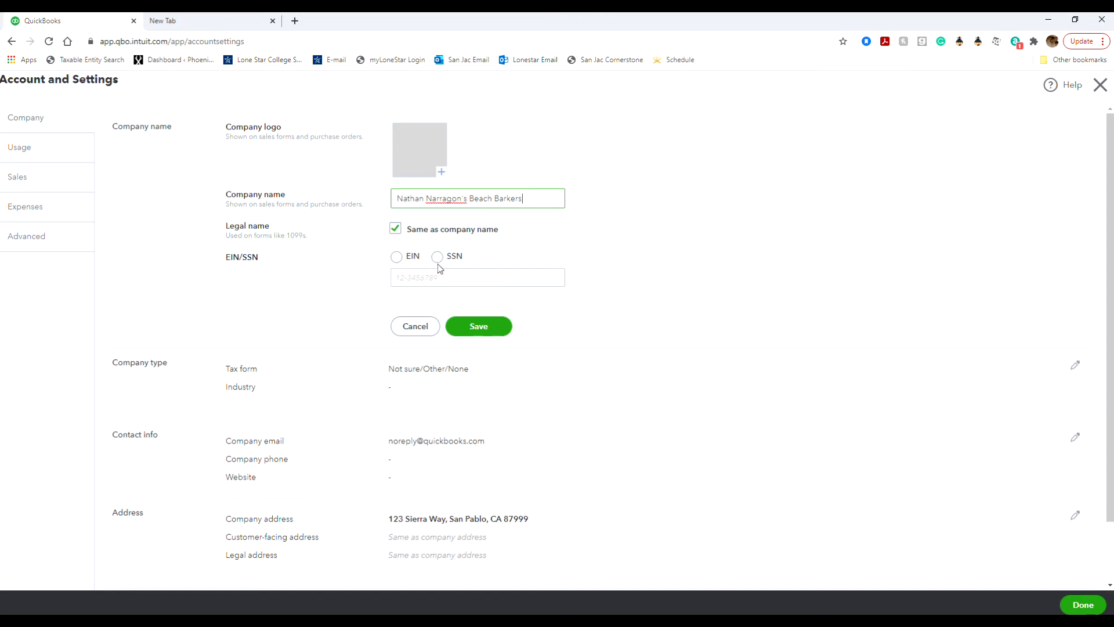
Step: Choose EIN as the tax ID type and enter the company's EIN number
{"action": "left_click", "coordinate": [397, 259]}
{"action": "left_click", "coordinate": [467, 276]}
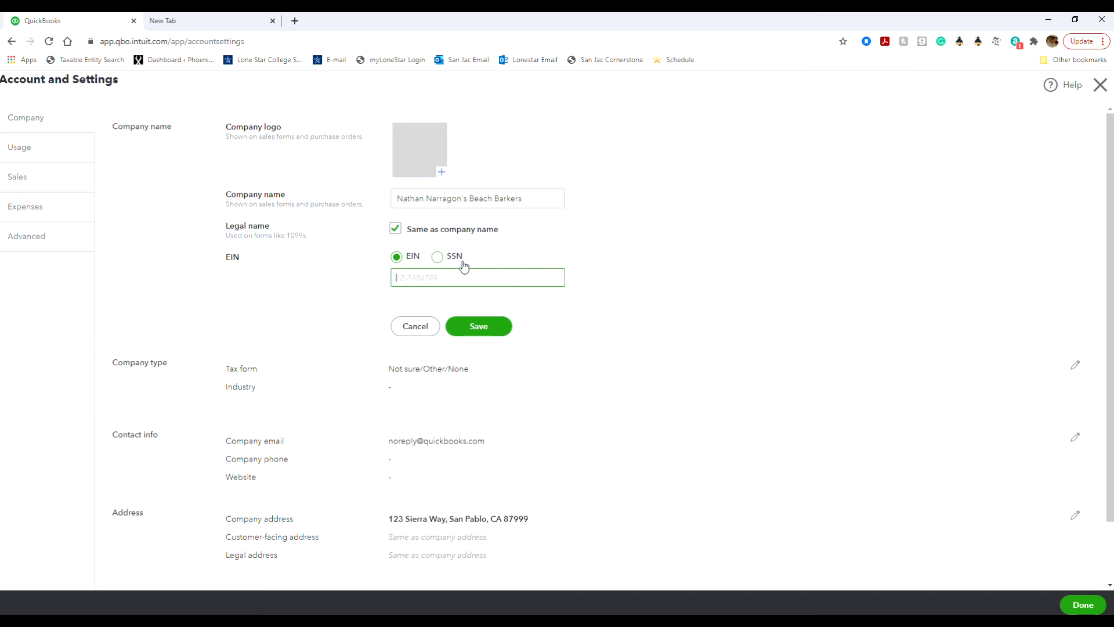
{"action": "left_click", "coordinate": [444, 281]}
{"action": "type", "text": "11-2222222"}
Step: Save the Beach Barkers company name and EIN
{"action": "left_click", "coordinate": [495, 326]}
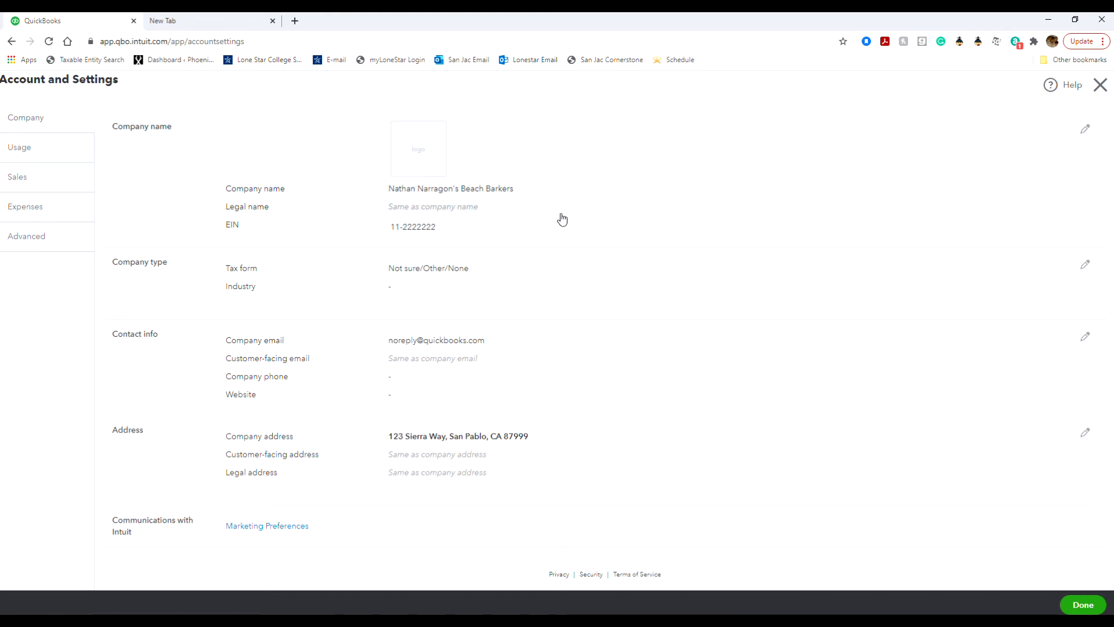
Step: Set the tax form to Sole proprietor (Form 1040) and the industry to Pet Care (except Veterinary) Services, then save
{"action": "left_click", "coordinate": [1086, 267]}
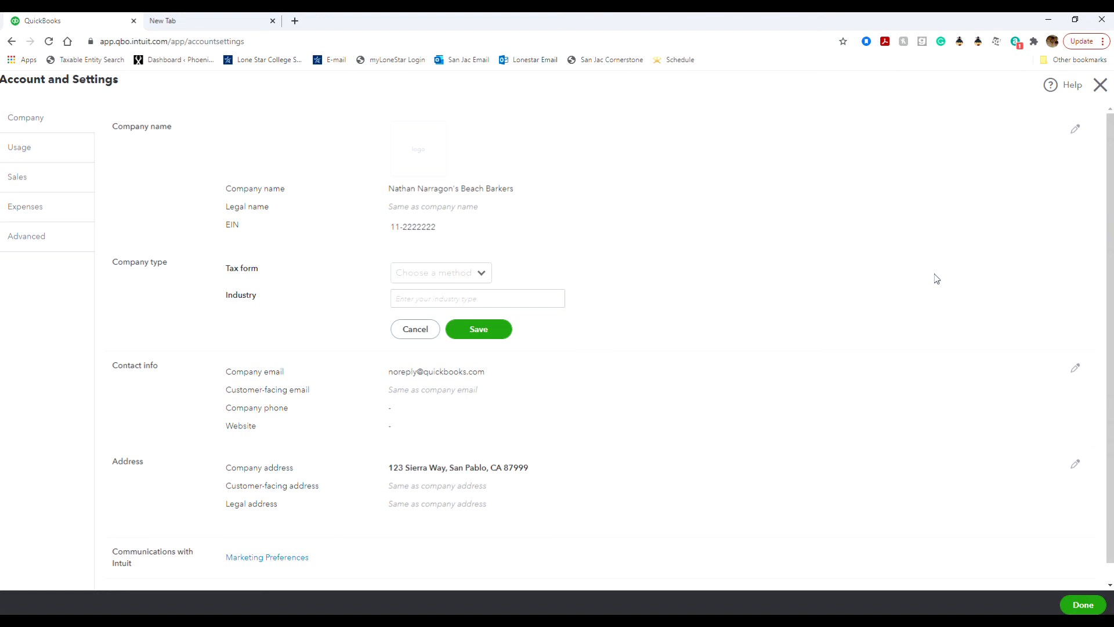
{"action": "left_click", "coordinate": [461, 277]}
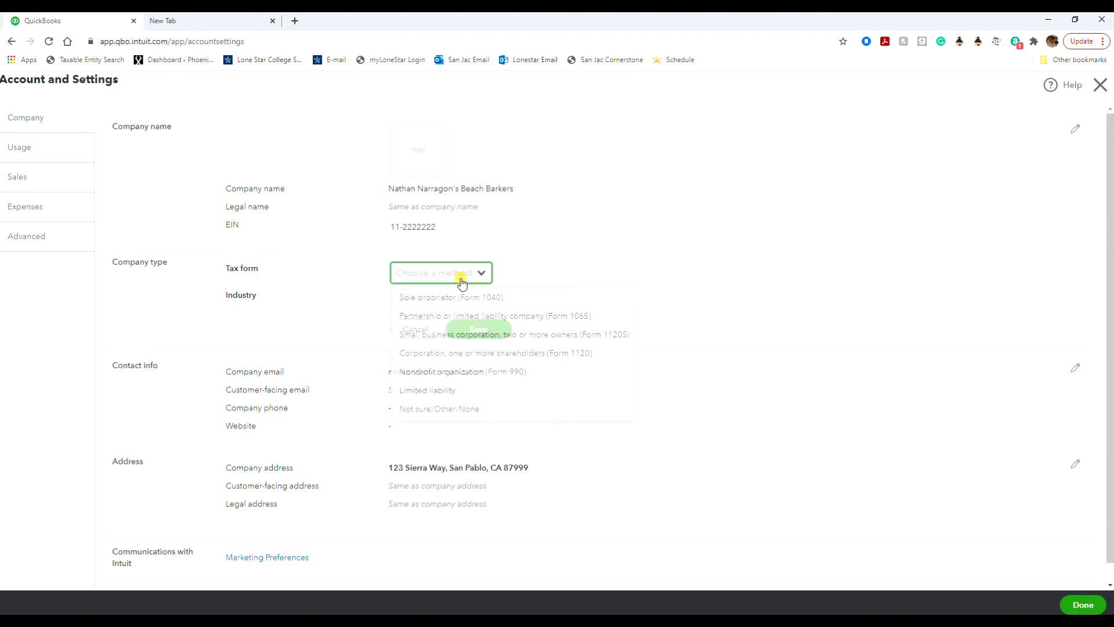
{"action": "left_click", "coordinate": [460, 300]}
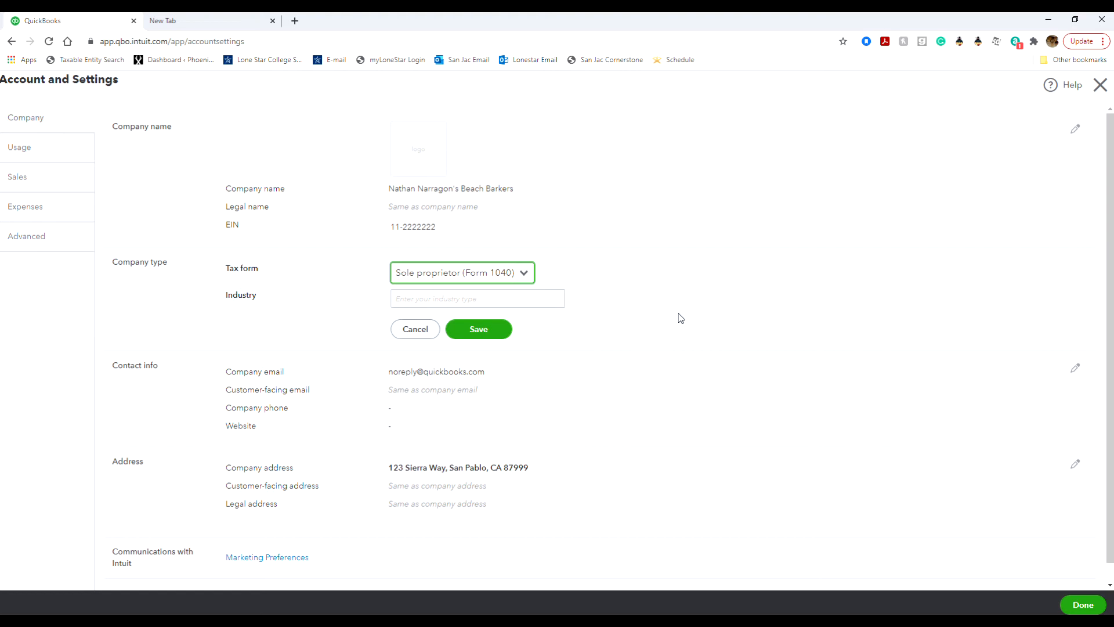
{"action": "left_click", "coordinate": [506, 297]}
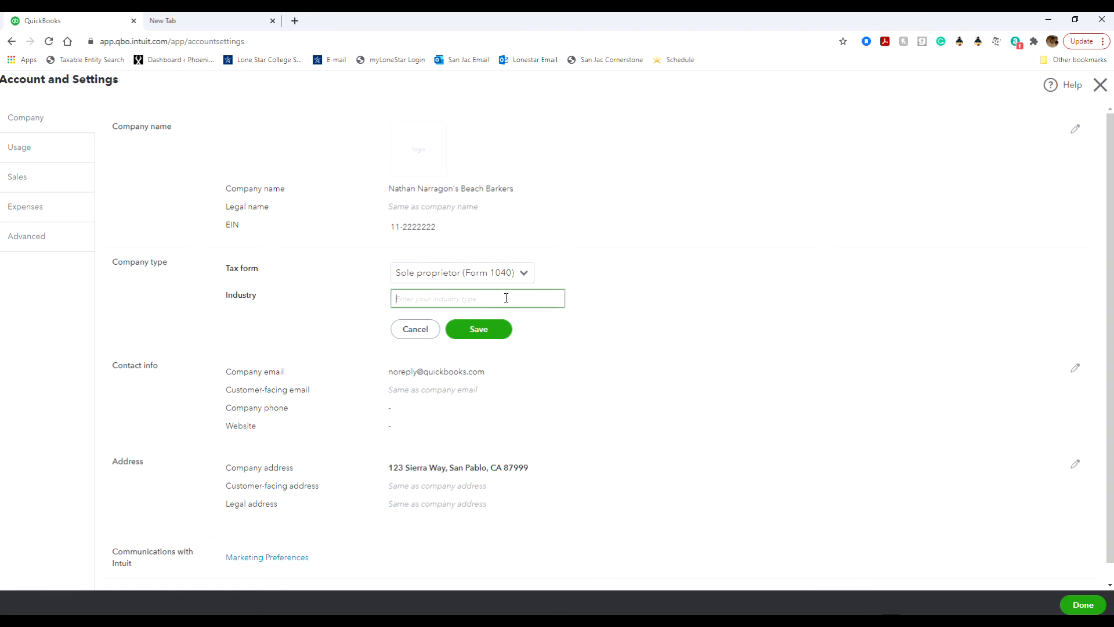
{"action": "type", "text": "pet"}
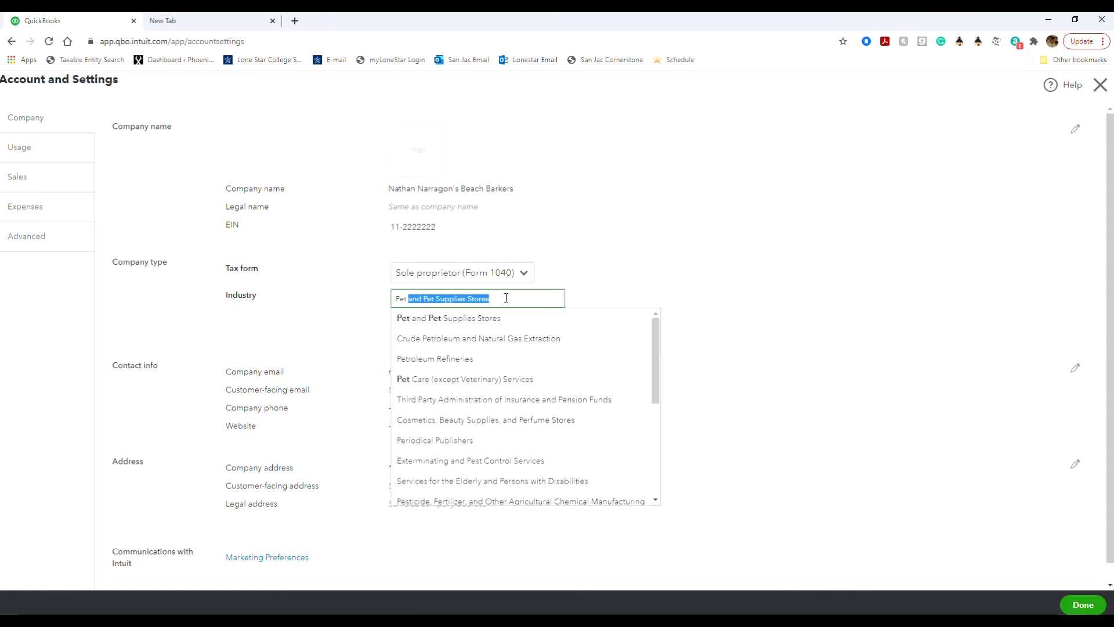
{"action": "type", "text": " Care"}
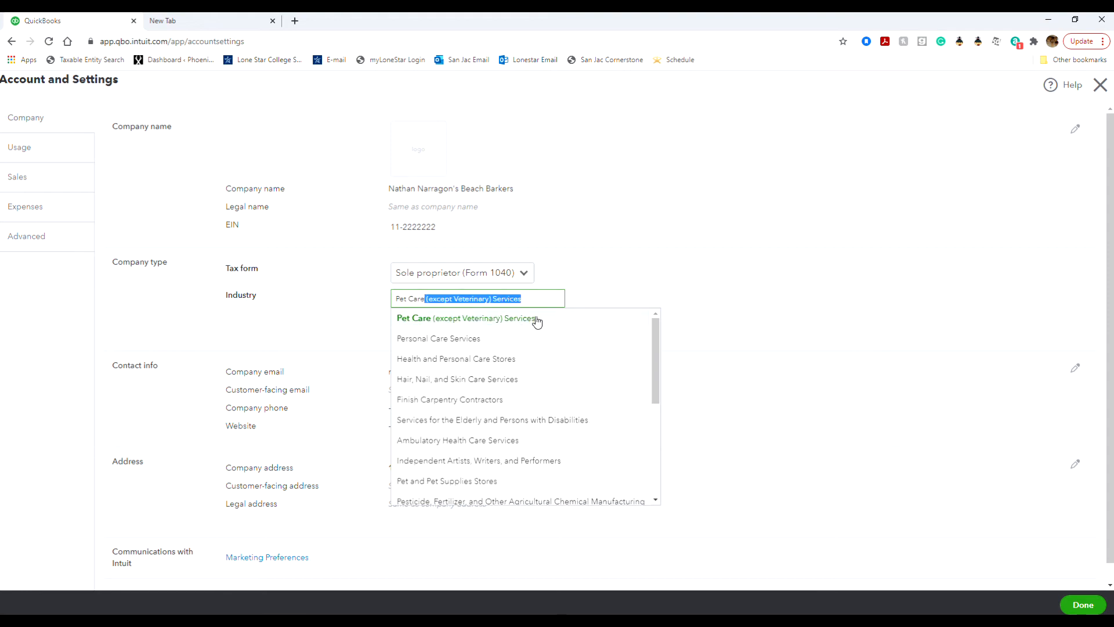
{"action": "left_click", "coordinate": [537, 320]}
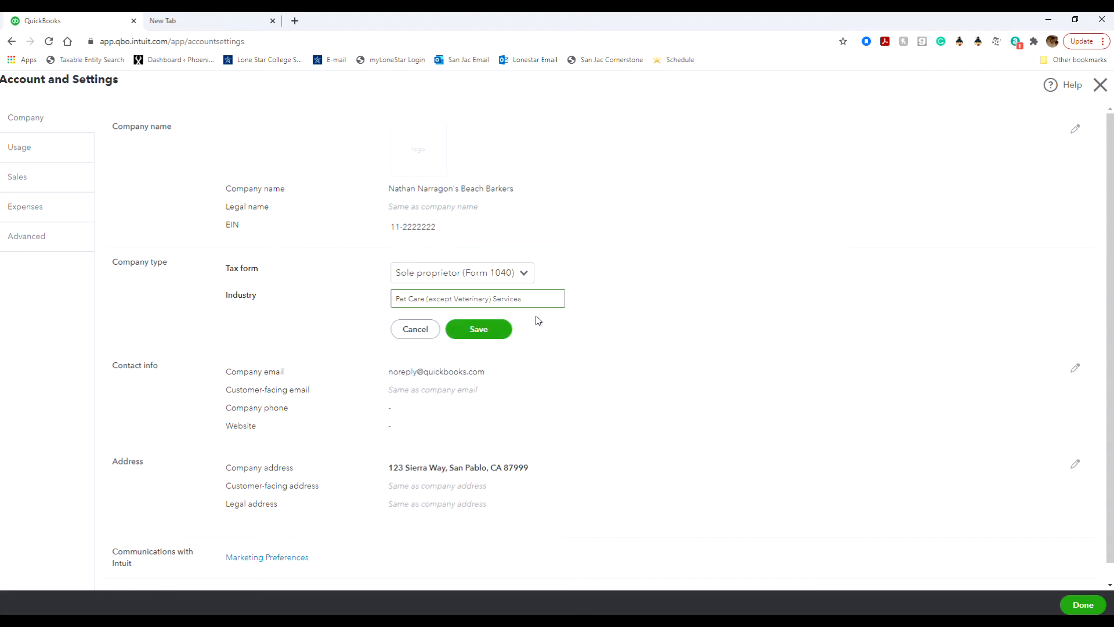
{"action": "left_click", "coordinate": [487, 329]}
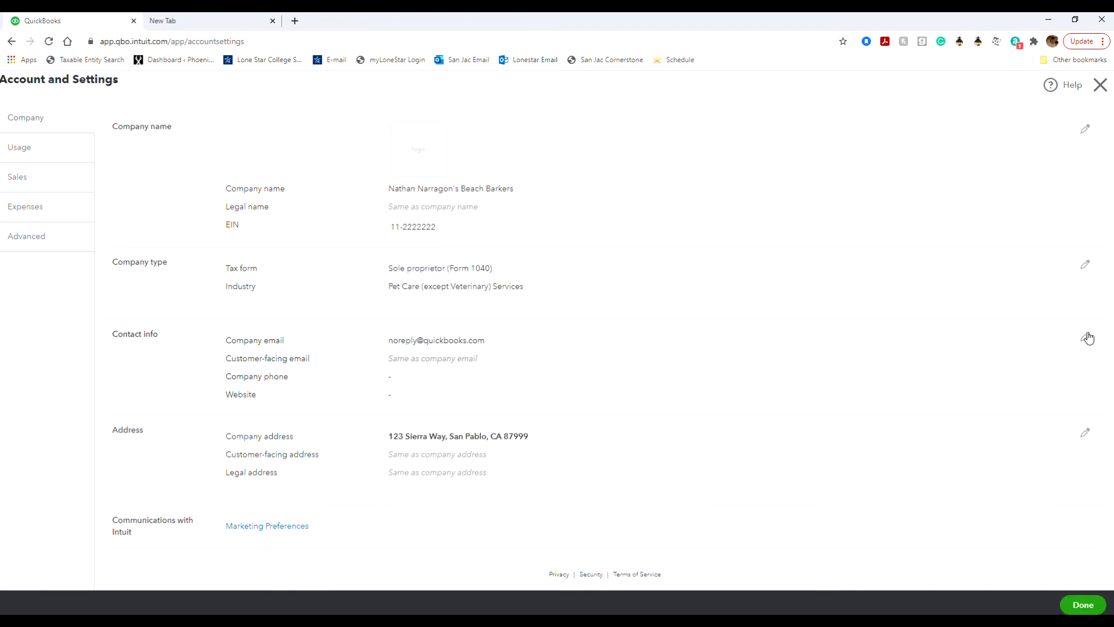
Step: Enter the company's Gmail address in the Contact info email field, correcting typos
{"action": "left_click", "coordinate": [1086, 338]}
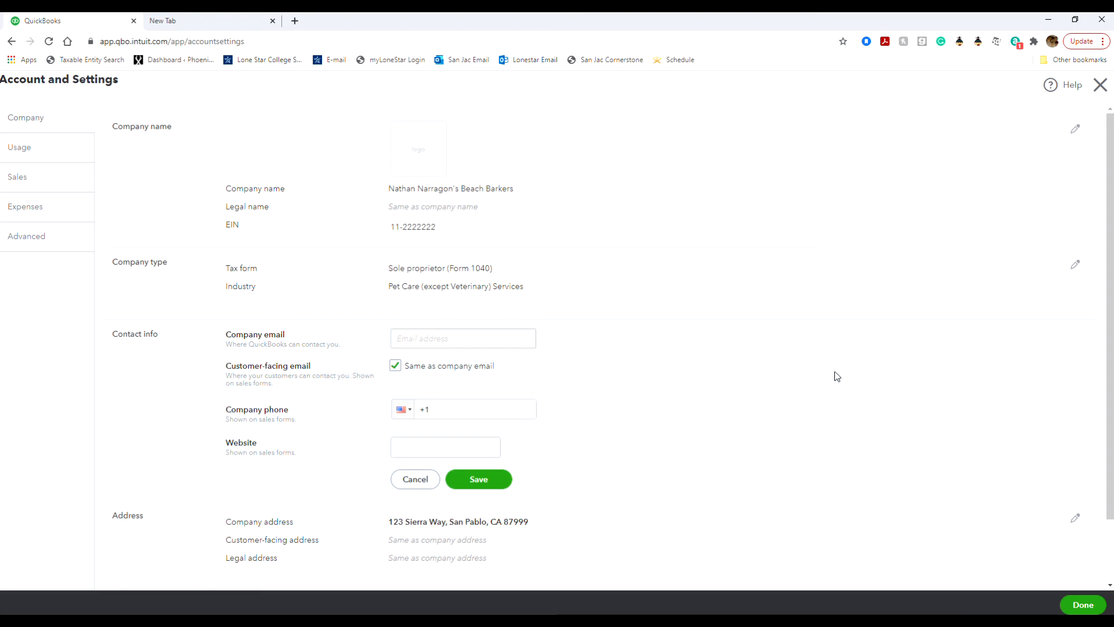
{"action": "left_click", "coordinate": [513, 337]}
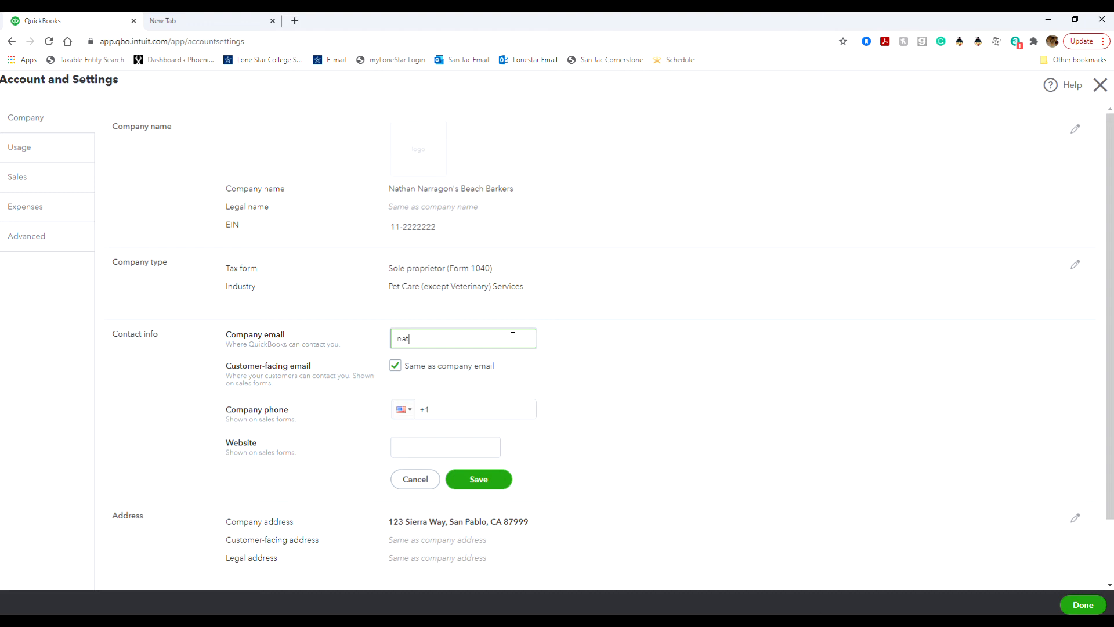
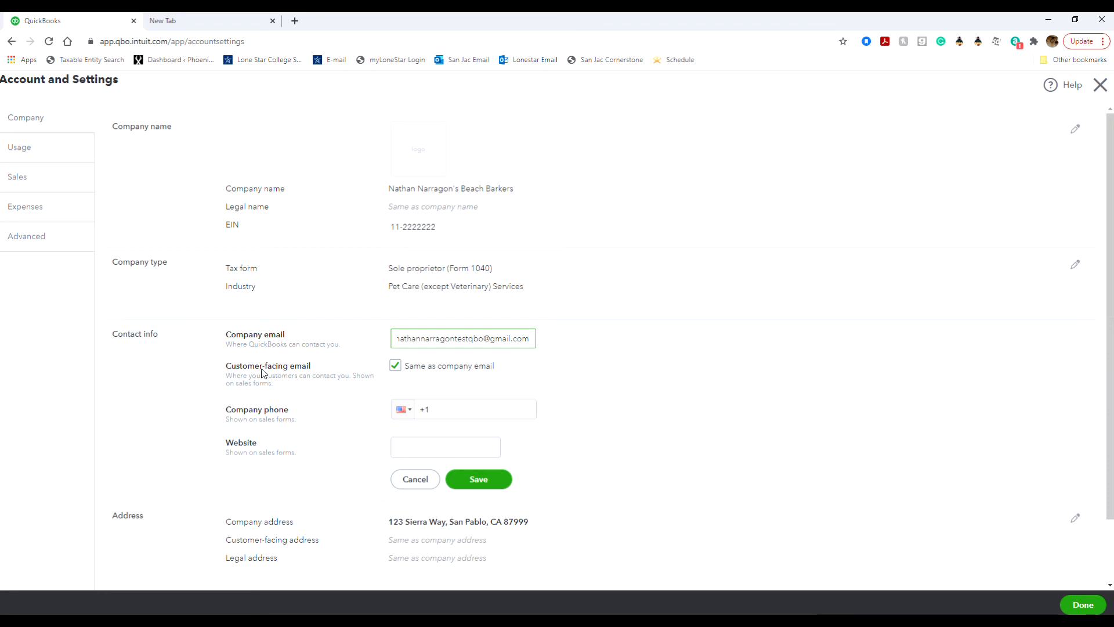
{"action": "key", "text": "ctrl+a"}
{"action": "triple_click", "coordinate": [310, 365]}
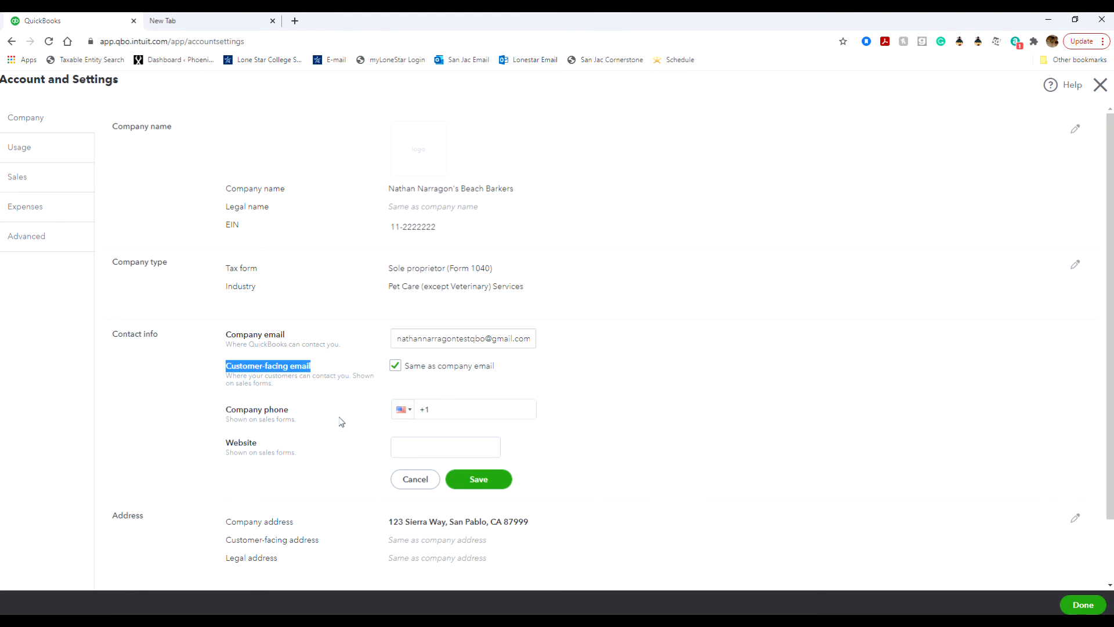
Step: Enter the company phone number and save the contact info
{"action": "left_click", "coordinate": [455, 410]}
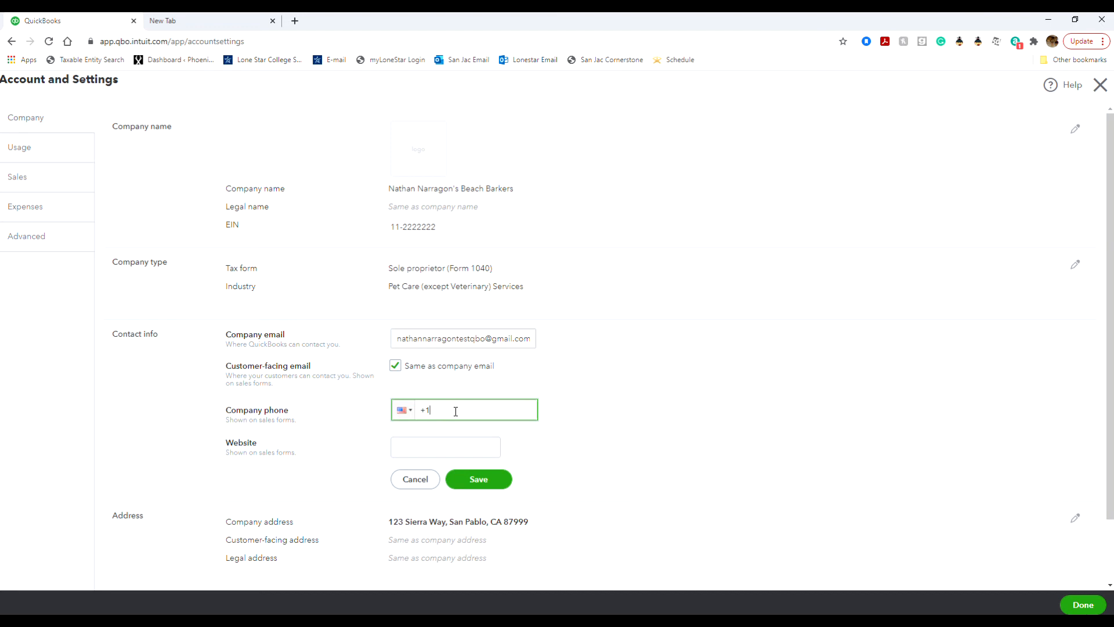
{"action": "type", "text": "310) 555-2275"}
{"action": "left_click", "coordinate": [435, 437]}
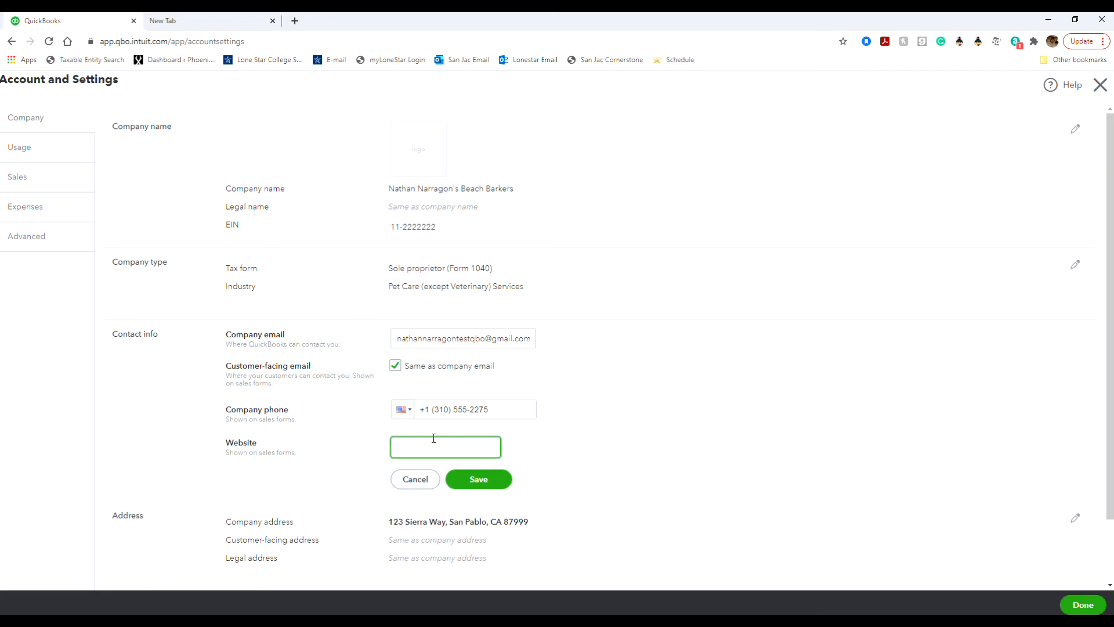
{"action": "left_click", "coordinate": [475, 486]}
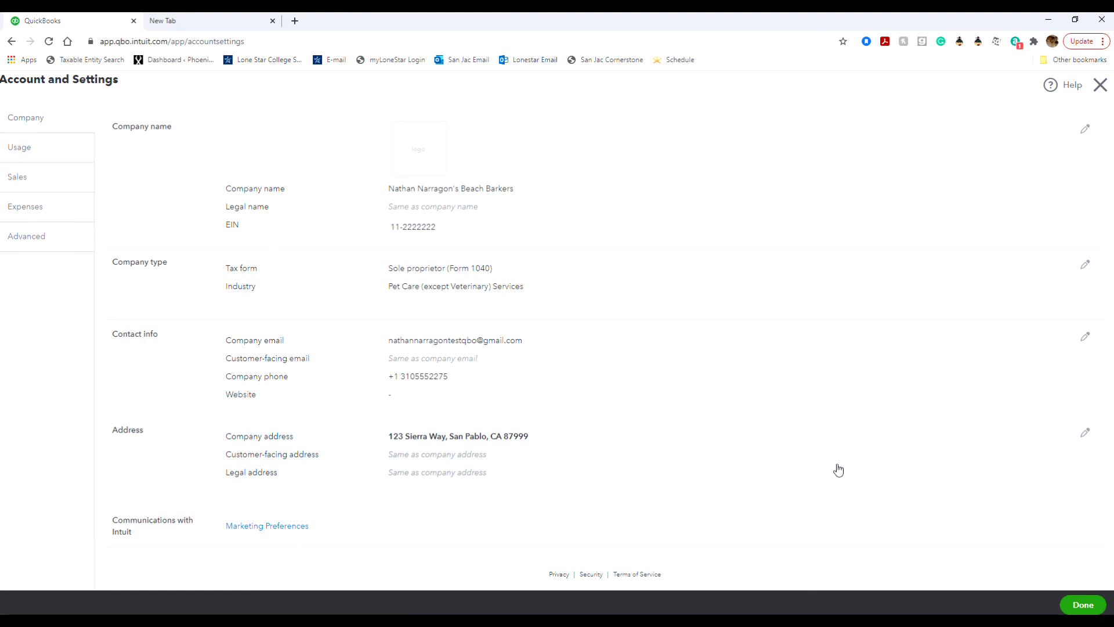
Step: Replace the street address with the new address via its autocomplete suggestion and save
{"action": "left_click", "coordinate": [1085, 432]}
{"action": "left_click", "coordinate": [473, 436]}
{"action": "triple_click", "coordinate": [480, 437]}
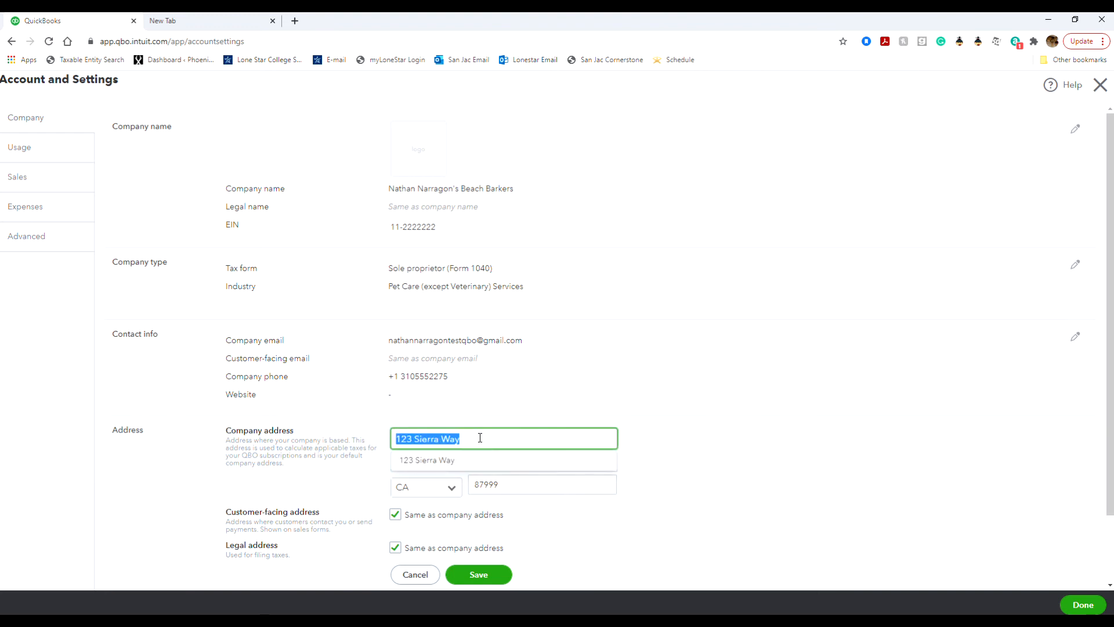
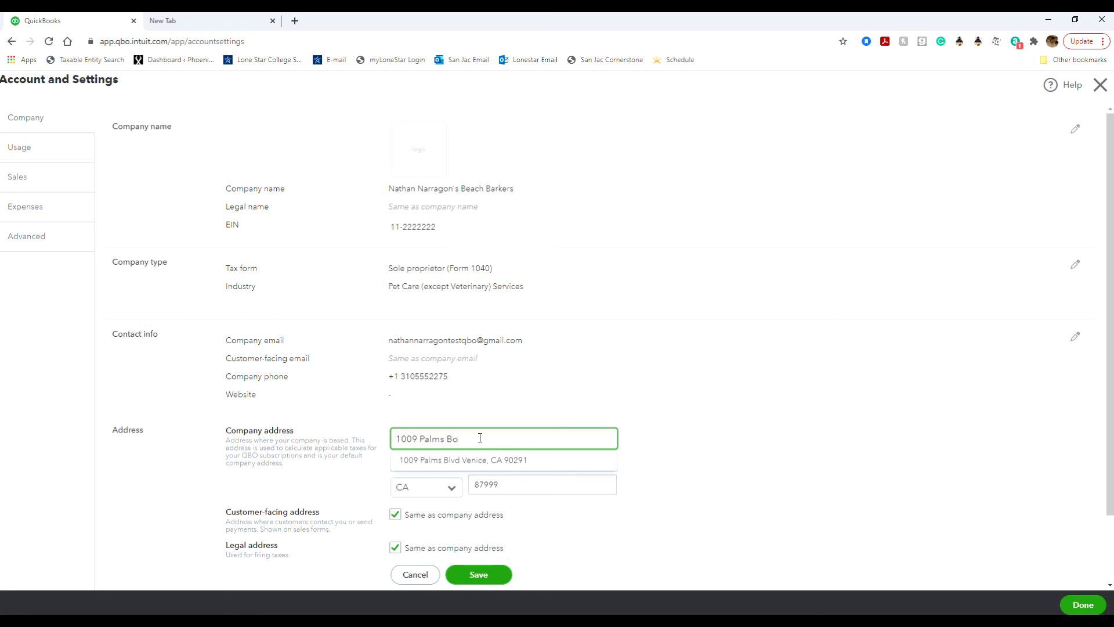
{"action": "left_click", "coordinate": [411, 462]}
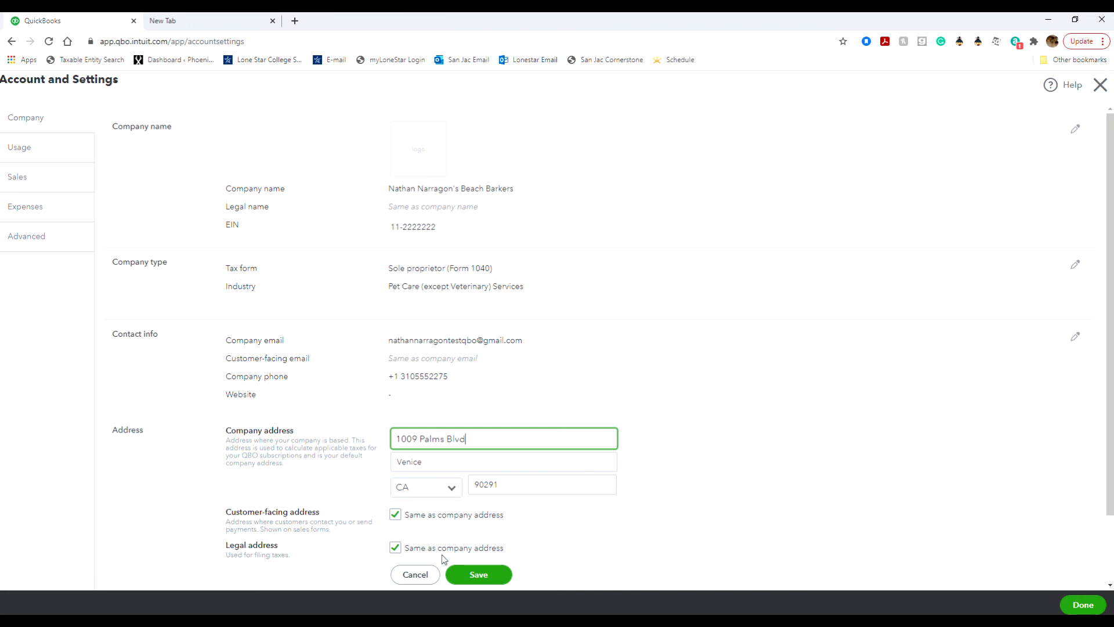
{"action": "left_click", "coordinate": [477, 579]}
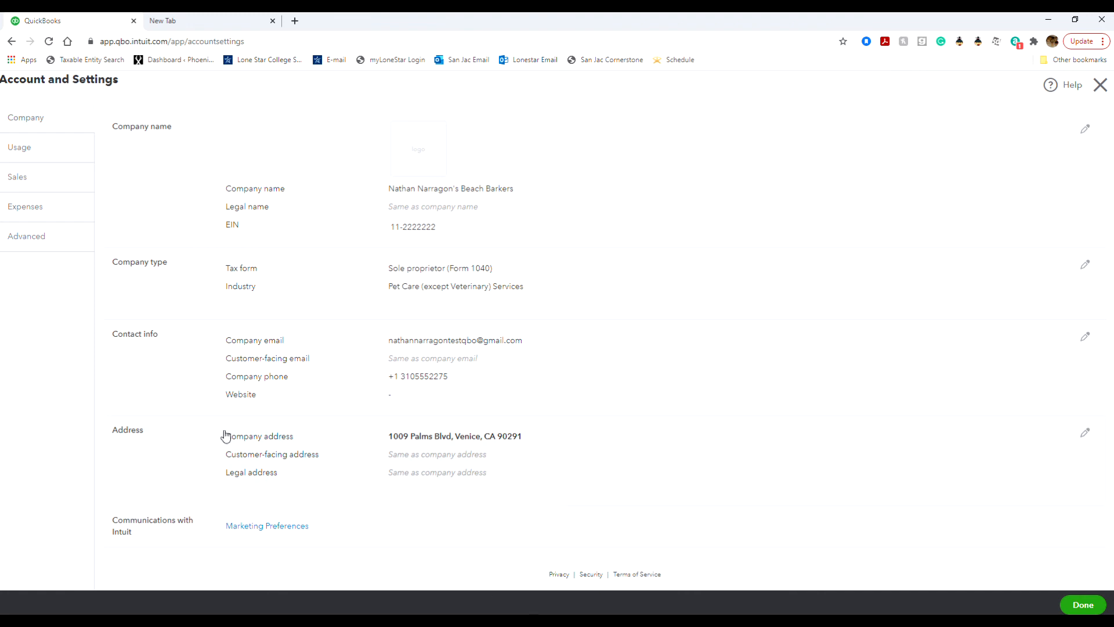
Step: Reload the page to clear the late-fees error and reopen the Sales settings
{"action": "left_click", "coordinate": [29, 186]}
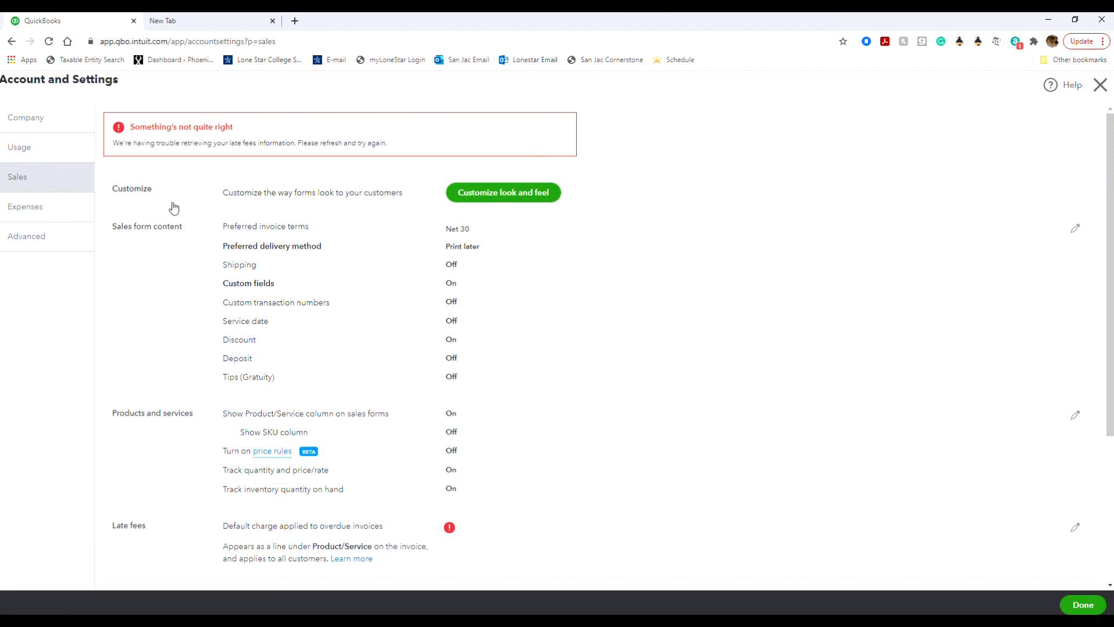
{"action": "left_click", "coordinate": [49, 41]}
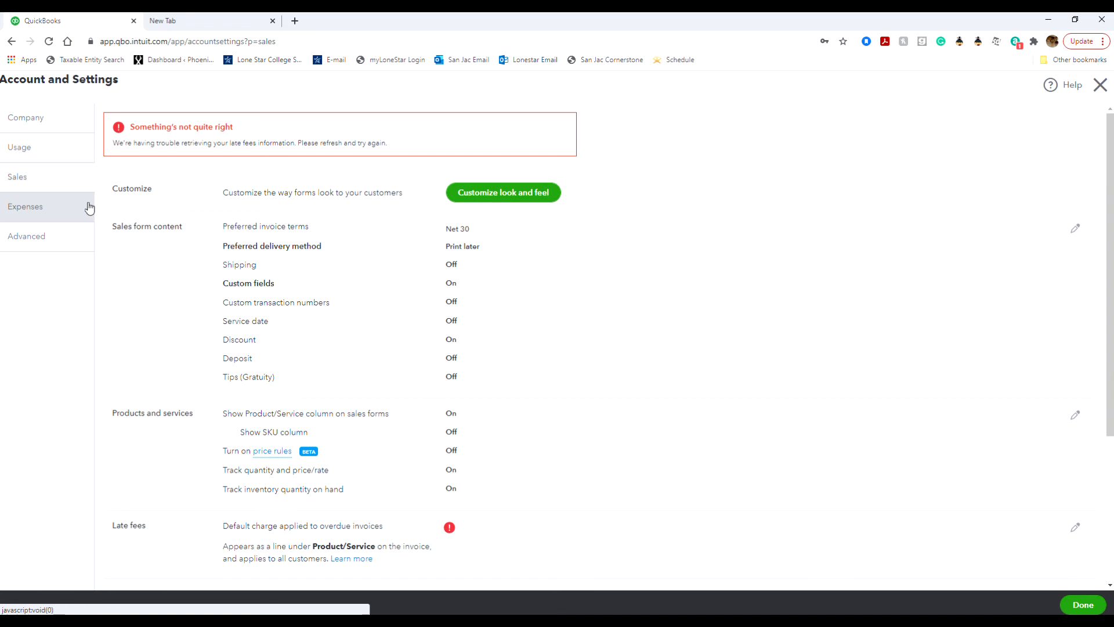
{"action": "left_click", "coordinate": [64, 129]}
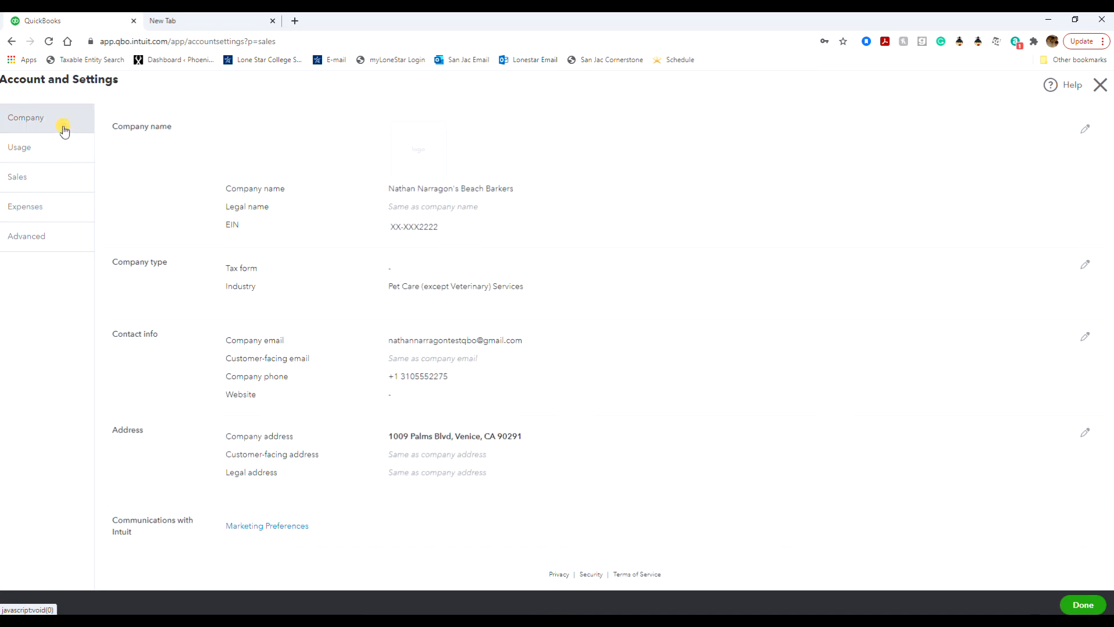
{"action": "left_click", "coordinate": [51, 187]}
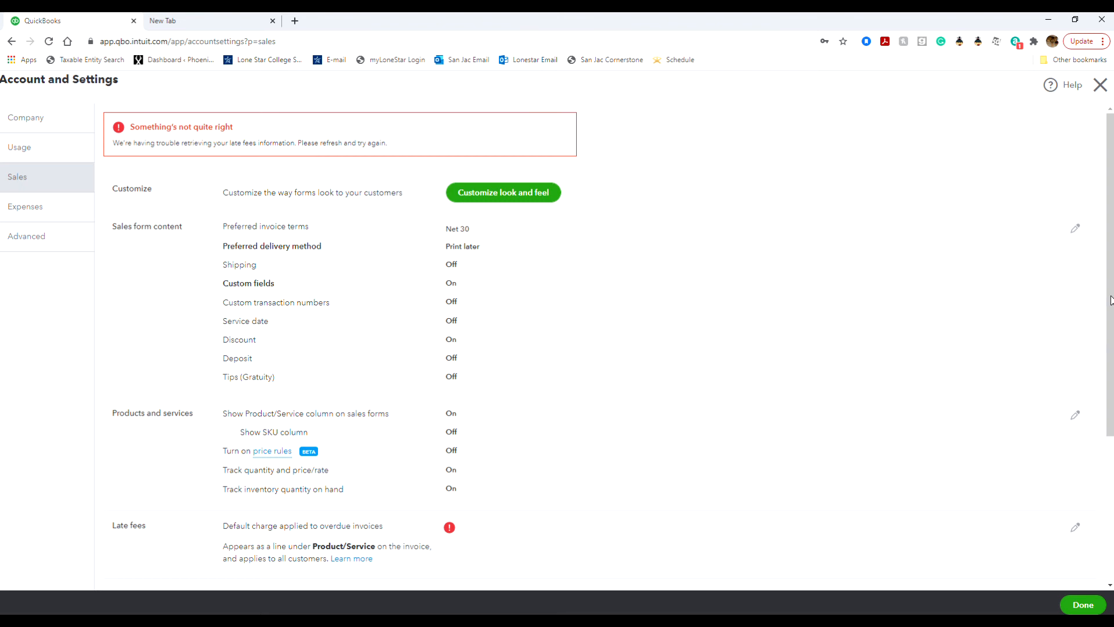
Step: In Sales form content, set Preferred delivery method to None and save
{"action": "left_click", "coordinate": [1075, 229]}
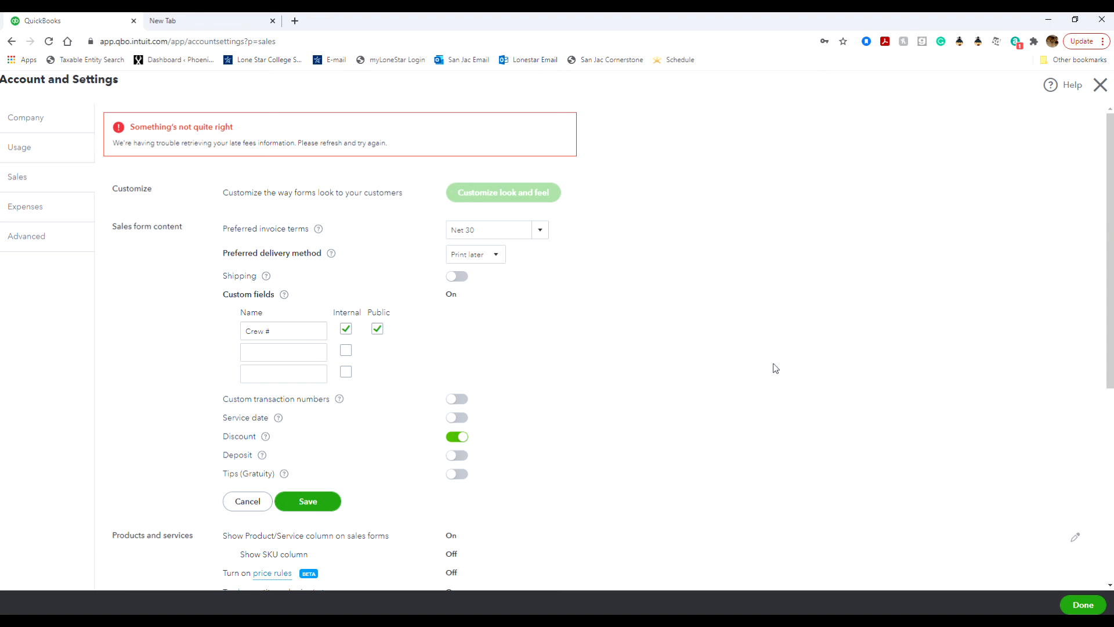
{"action": "left_click", "coordinate": [473, 256]}
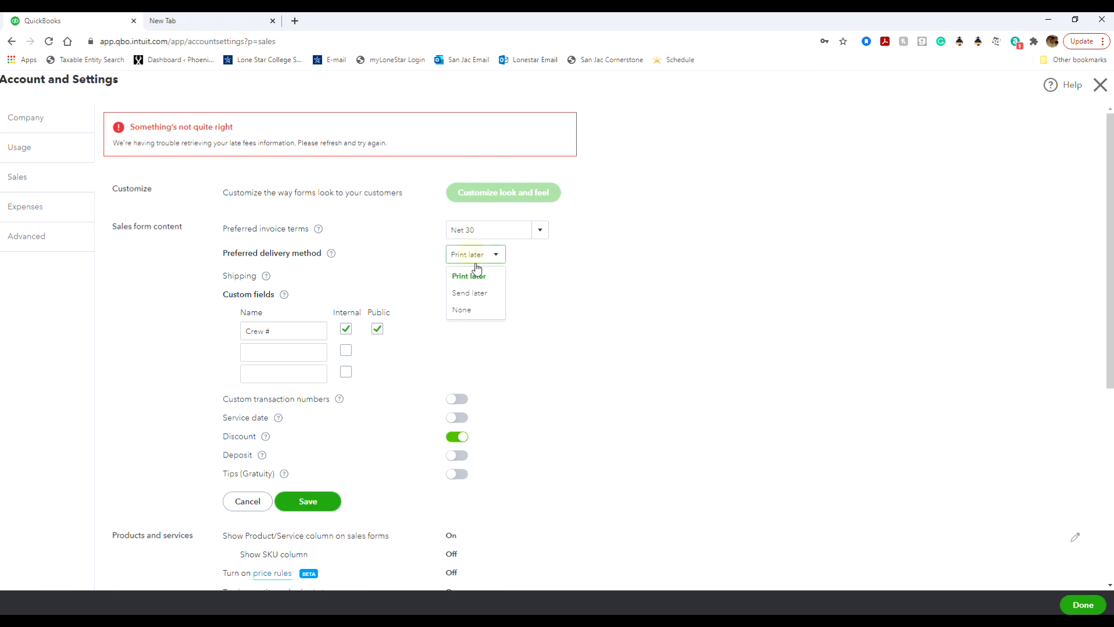
{"action": "left_click", "coordinate": [491, 314]}
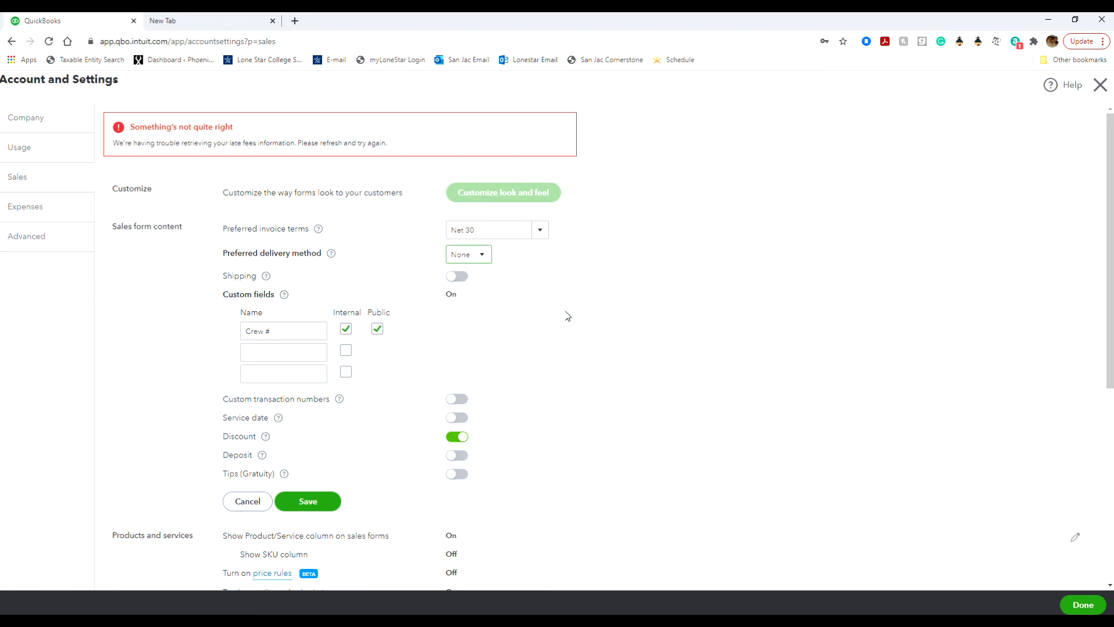
{"action": "left_click", "coordinate": [487, 260]}
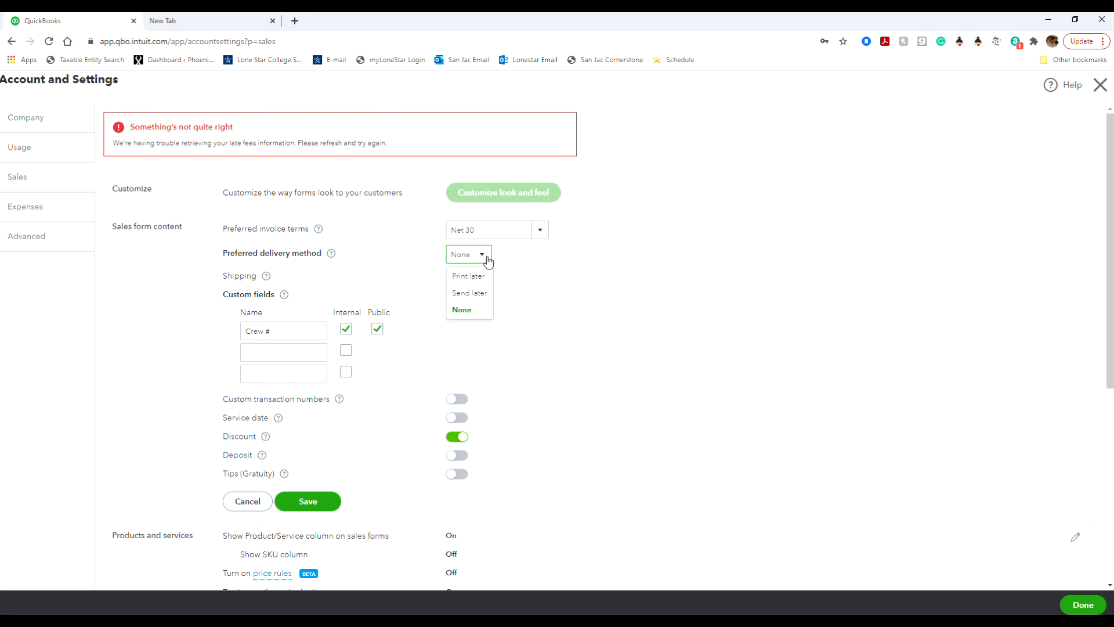
{"action": "left_click", "coordinate": [488, 260]}
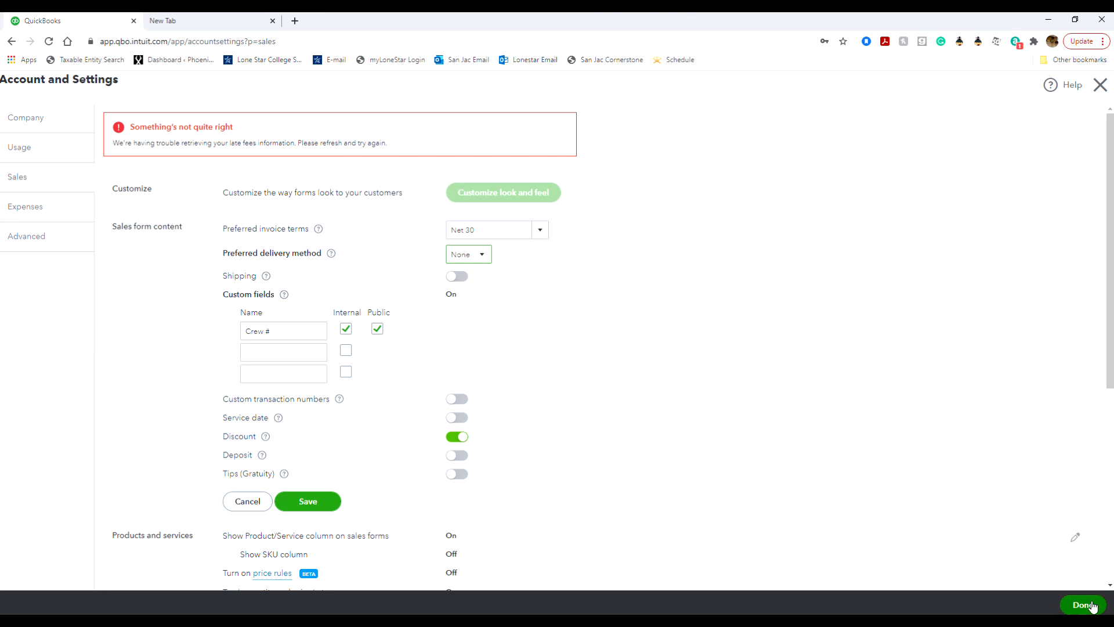
{"action": "left_click", "coordinate": [308, 501]}
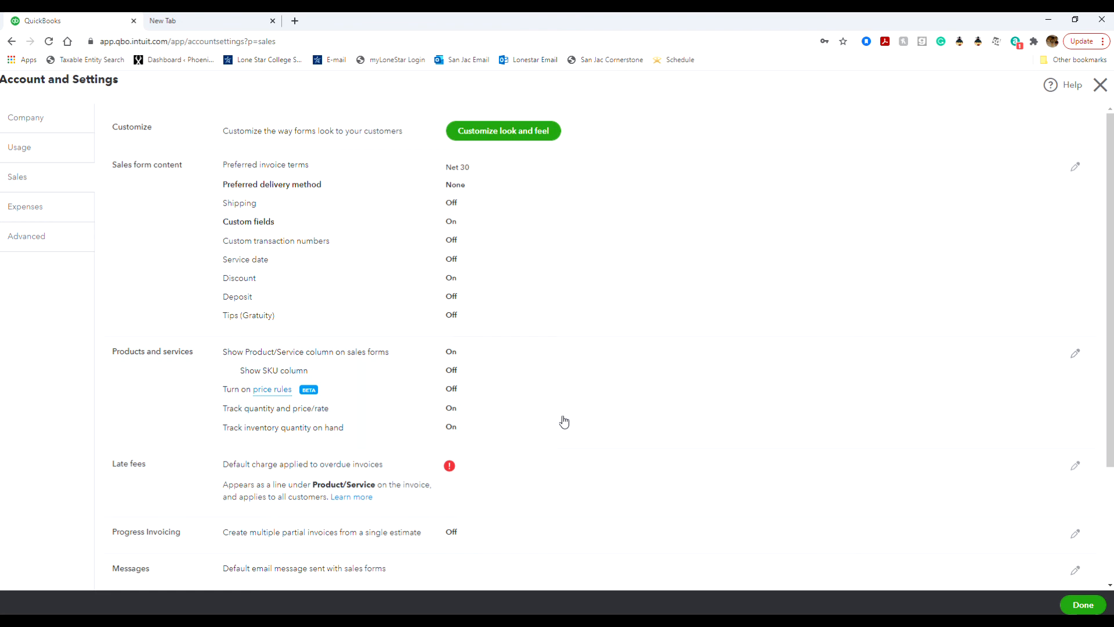
Step: Switch off 'Show aging table at bottom of statement' in Statements and save
{"action": "scroll", "coordinate": [564, 421], "scroll_direction": "down", "scroll_amount": 3}
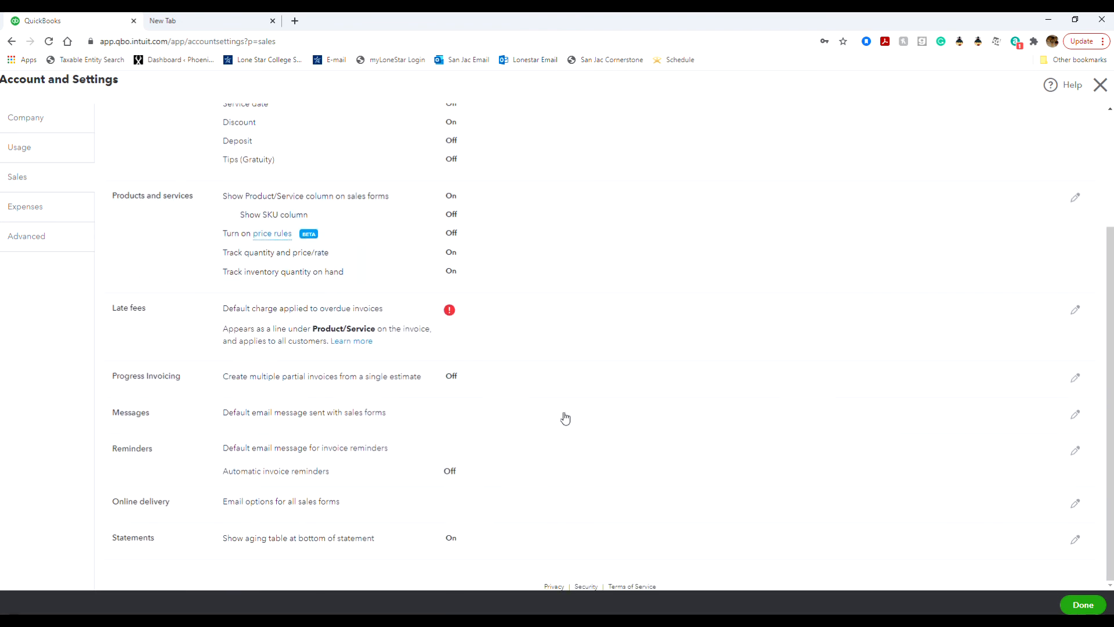
{"action": "left_click", "coordinate": [1076, 541]}
{"action": "scroll", "coordinate": [679, 496], "scroll_direction": "down", "scroll_amount": 1}
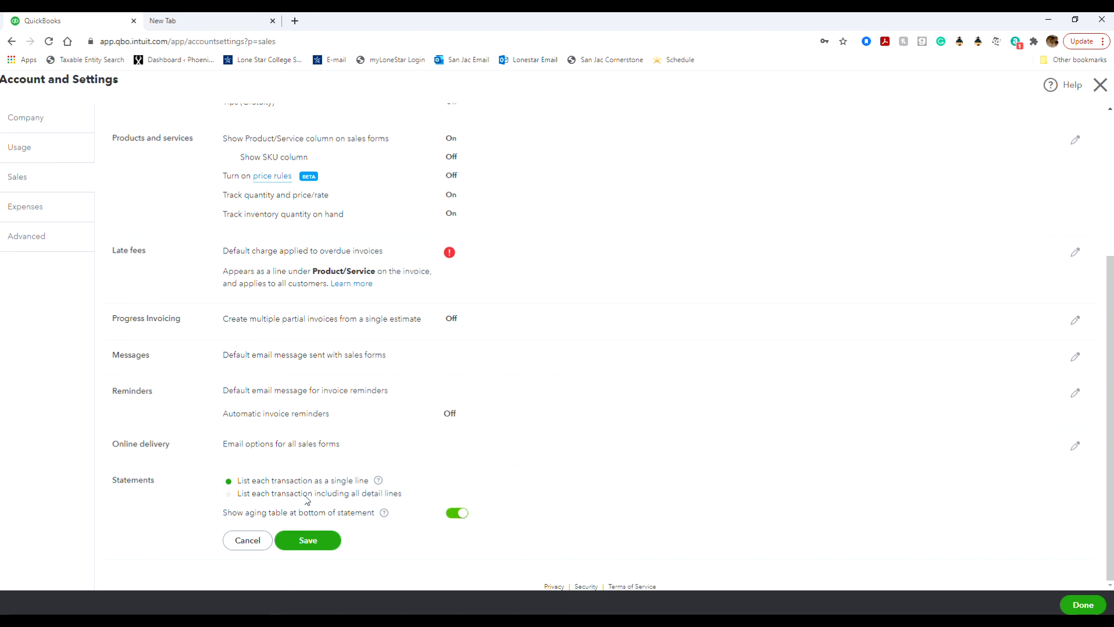
{"action": "left_click", "coordinate": [462, 513]}
{"action": "left_click", "coordinate": [384, 513]}
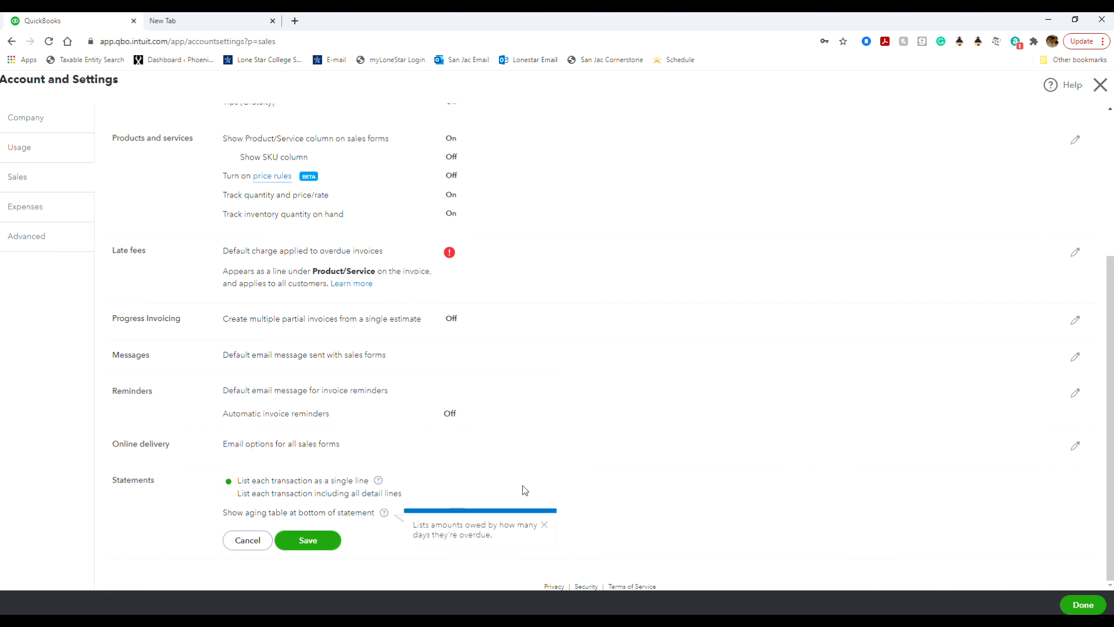
{"action": "left_click", "coordinate": [524, 490]}
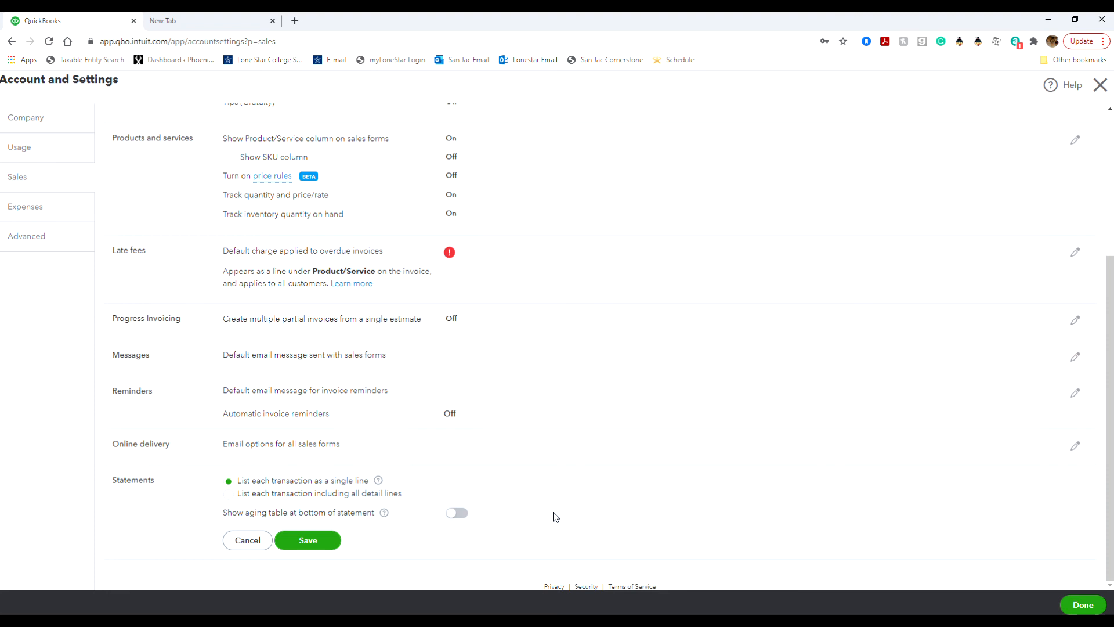
{"action": "left_click", "coordinate": [316, 540]}
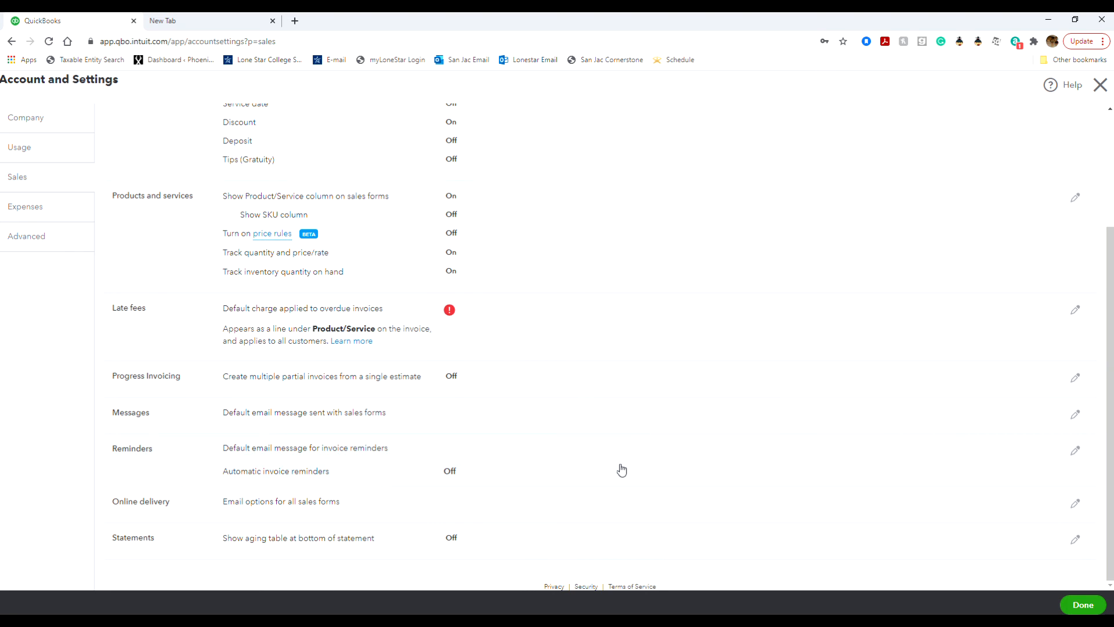
{"action": "left_click", "coordinate": [36, 208]}
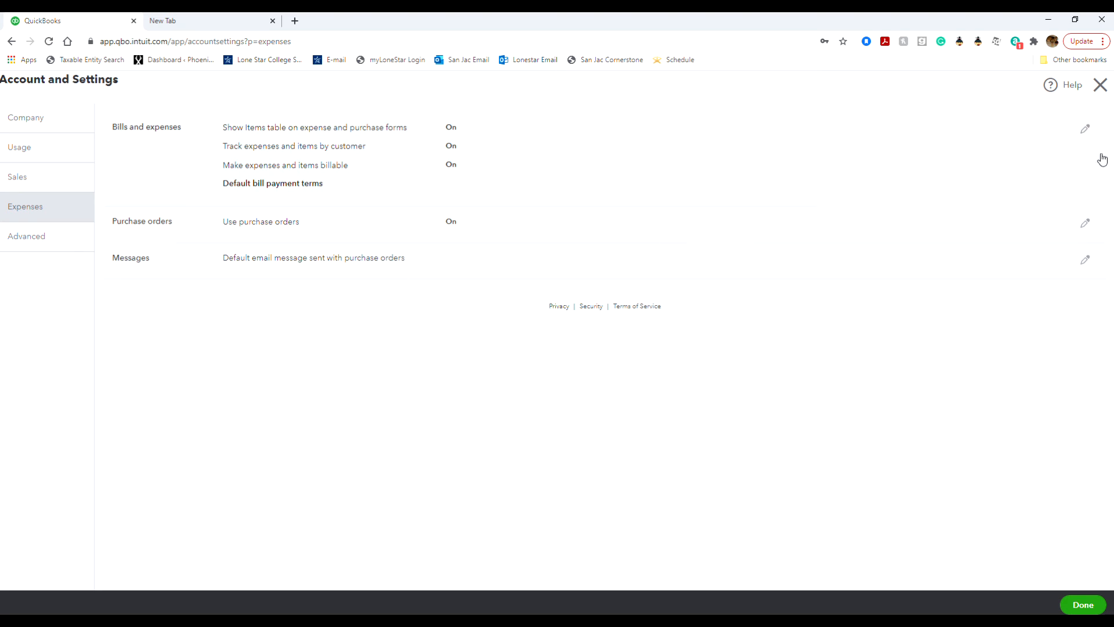
Step: Set Default bill payment terms to Net 30 under Bills and expenses and save
{"action": "left_click", "coordinate": [1085, 130]}
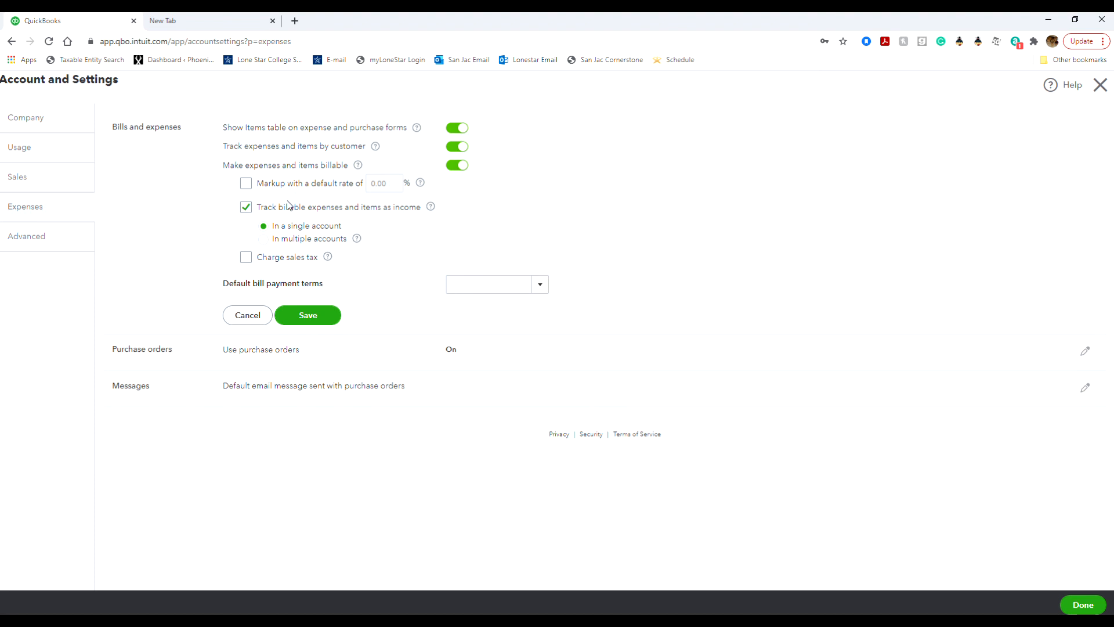
{"action": "left_click", "coordinate": [538, 291]}
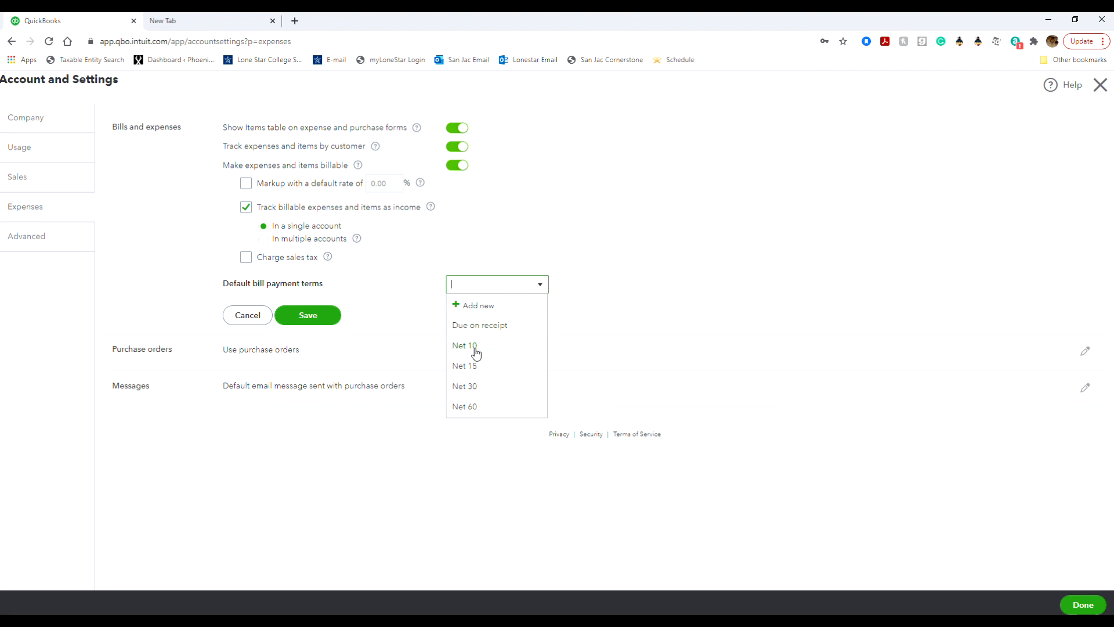
{"action": "left_click", "coordinate": [495, 390]}
{"action": "left_click", "coordinate": [622, 316]}
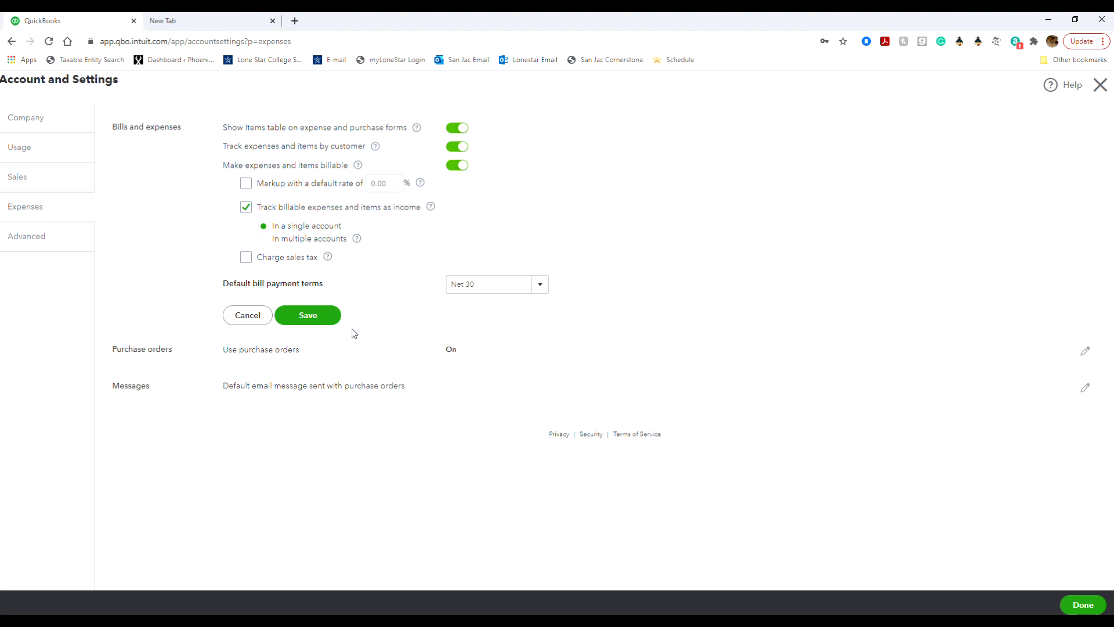
{"action": "left_click", "coordinate": [308, 317]}
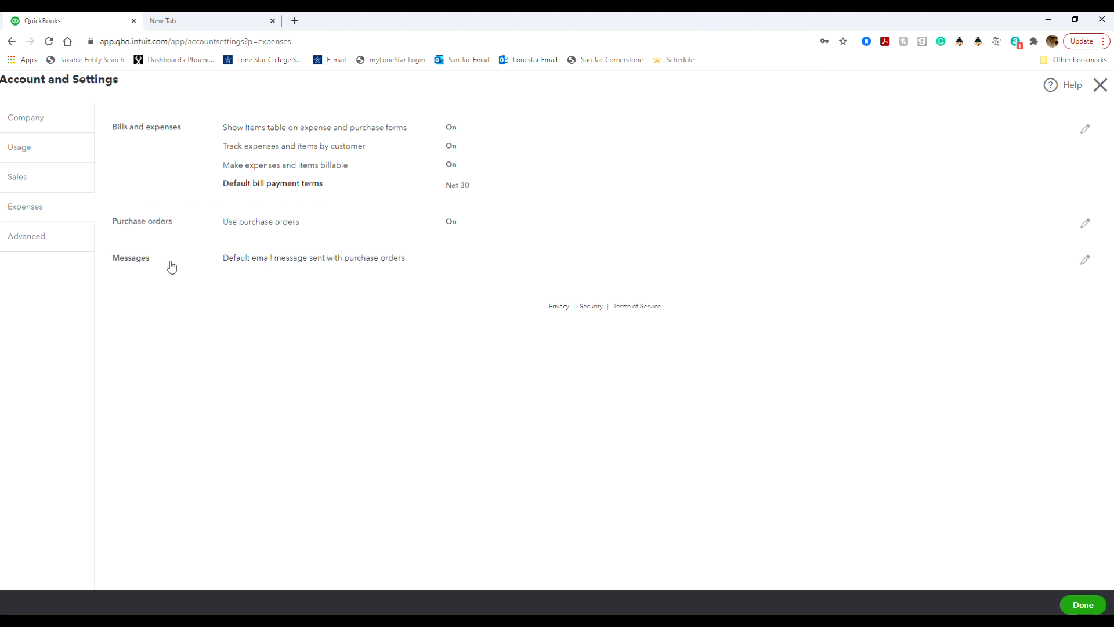
Step: Review the Advanced settings, then return to the Beach Barkers dashboard
{"action": "left_click", "coordinate": [65, 238]}
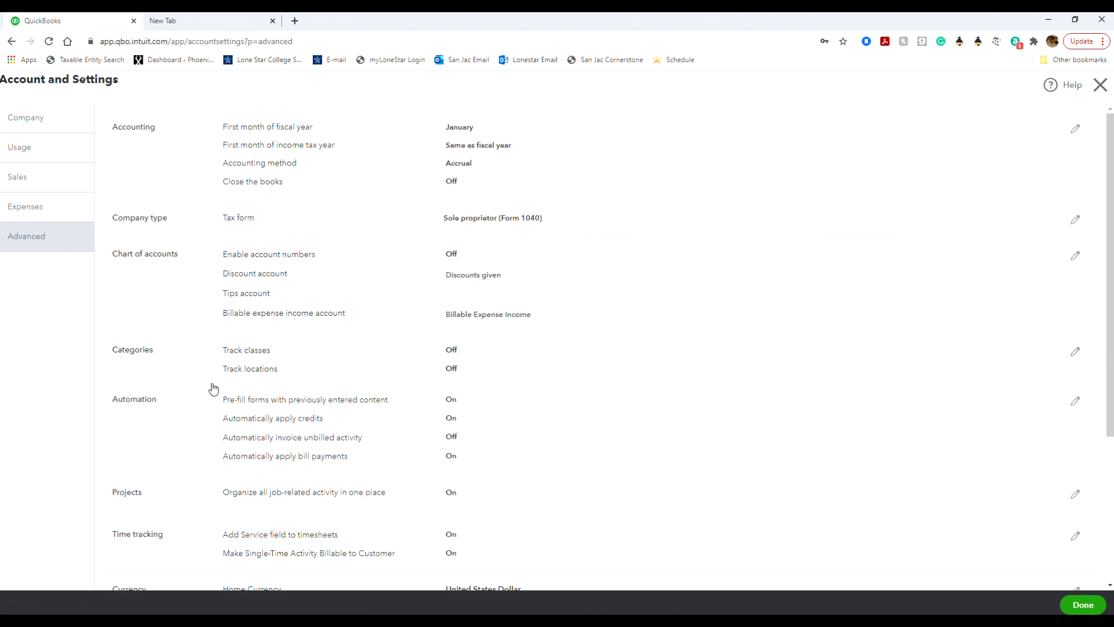
{"action": "left_click", "coordinate": [1083, 605]}
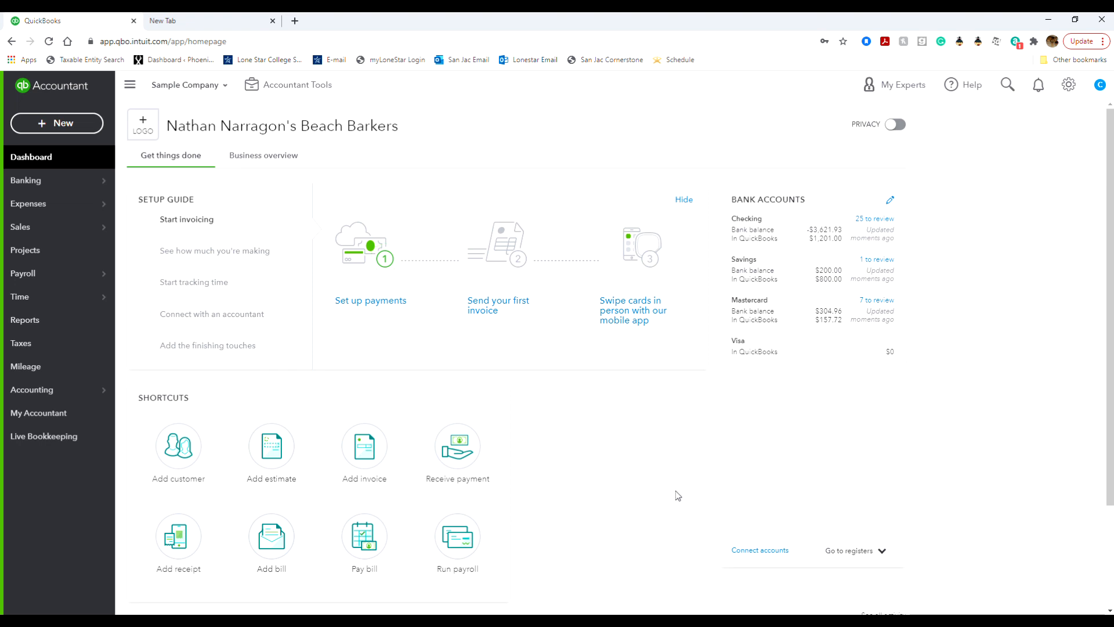
{"action": "left_click", "coordinate": [785, 620]}
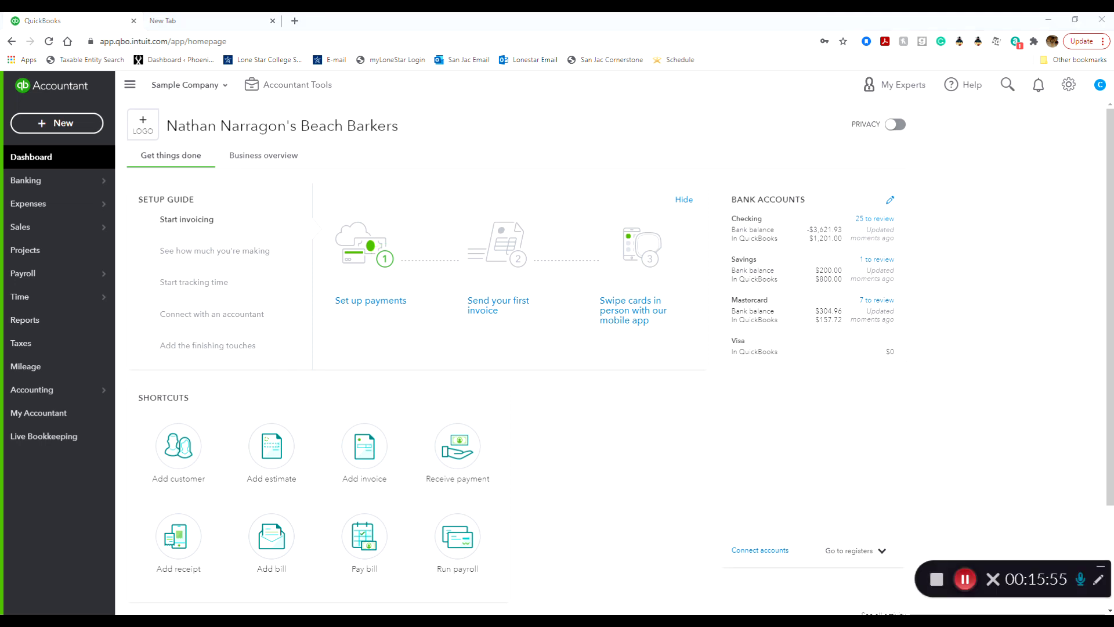